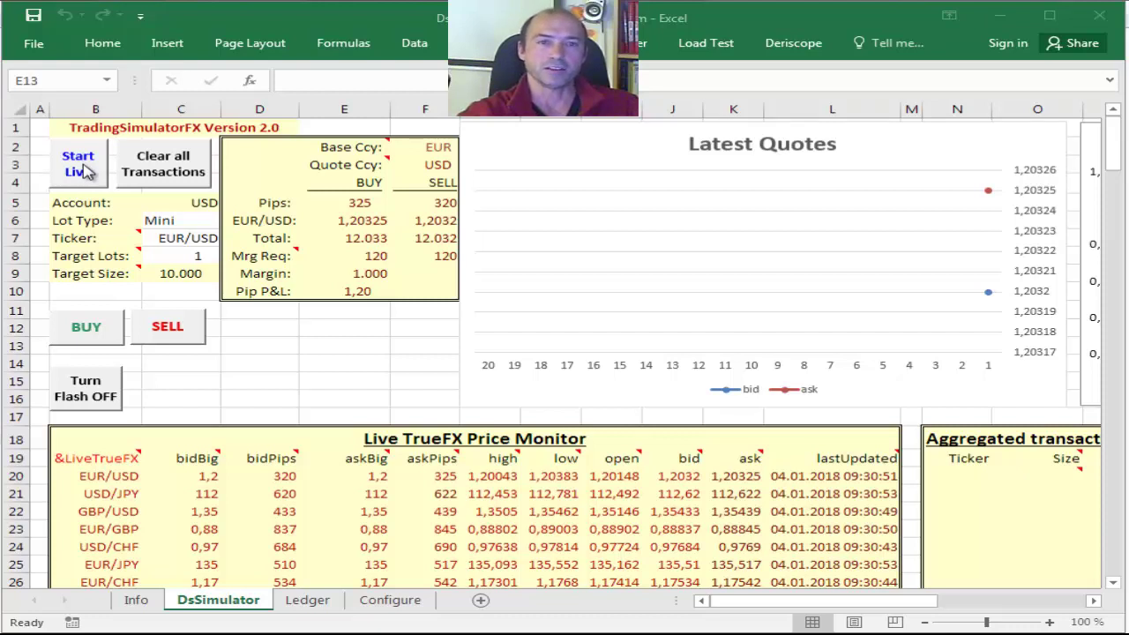
# Step: Start the live TrueFX feed so EUR/USD streams at 1,20314 bid and 1,20318 ask
pyautogui.click(88, 170)
pyautogui.click(87, 171)
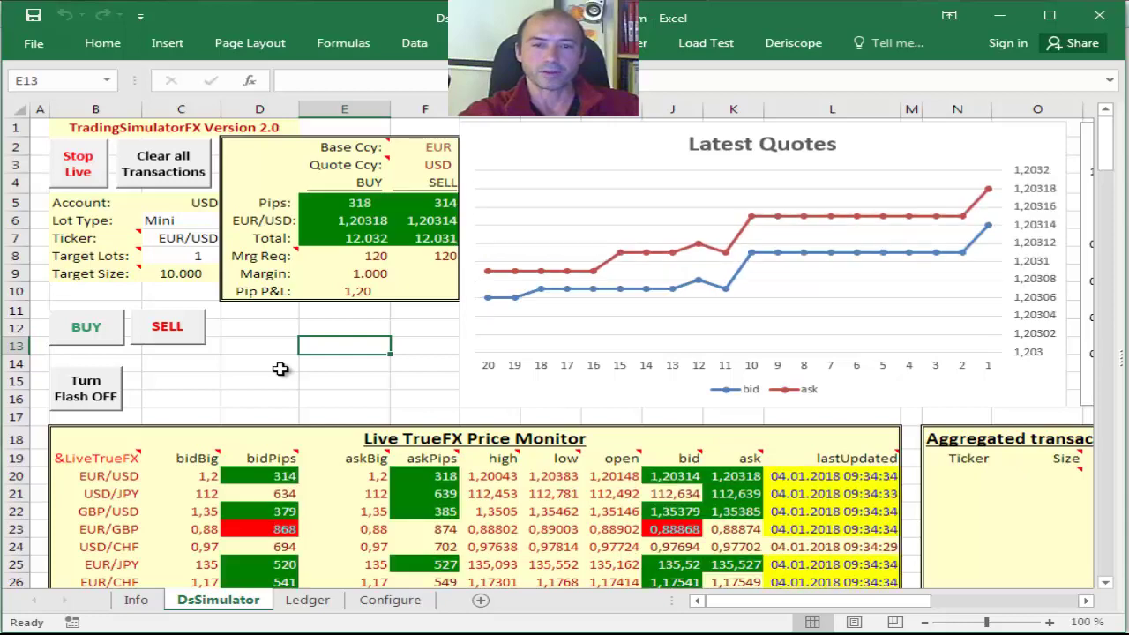
pyautogui.scroll(-2, 281, 369)
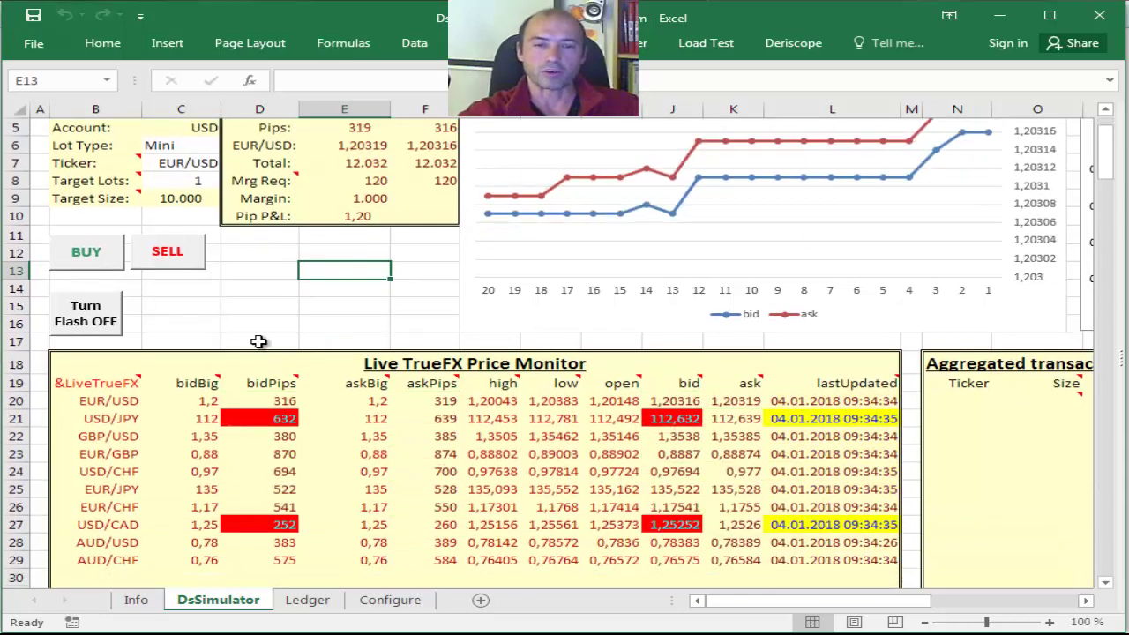
pyautogui.scroll(-2, 258, 348)
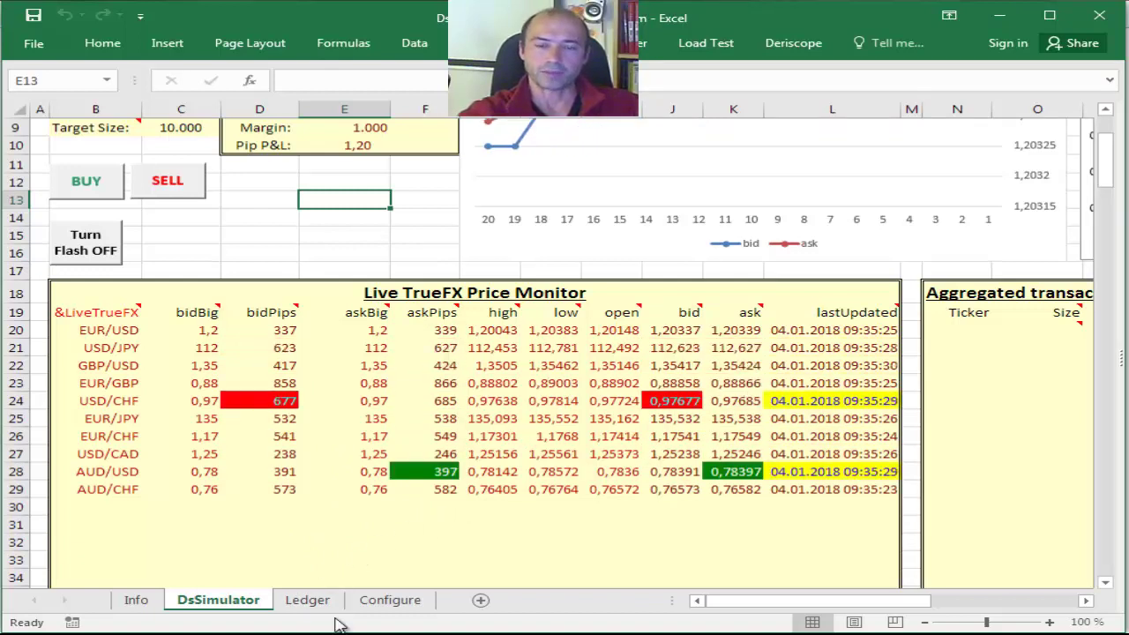
# Step: On the Configure sheet, uncheck the high, low, open, bid, lastUpdated and ask toggled fields
pyautogui.click(304, 607)
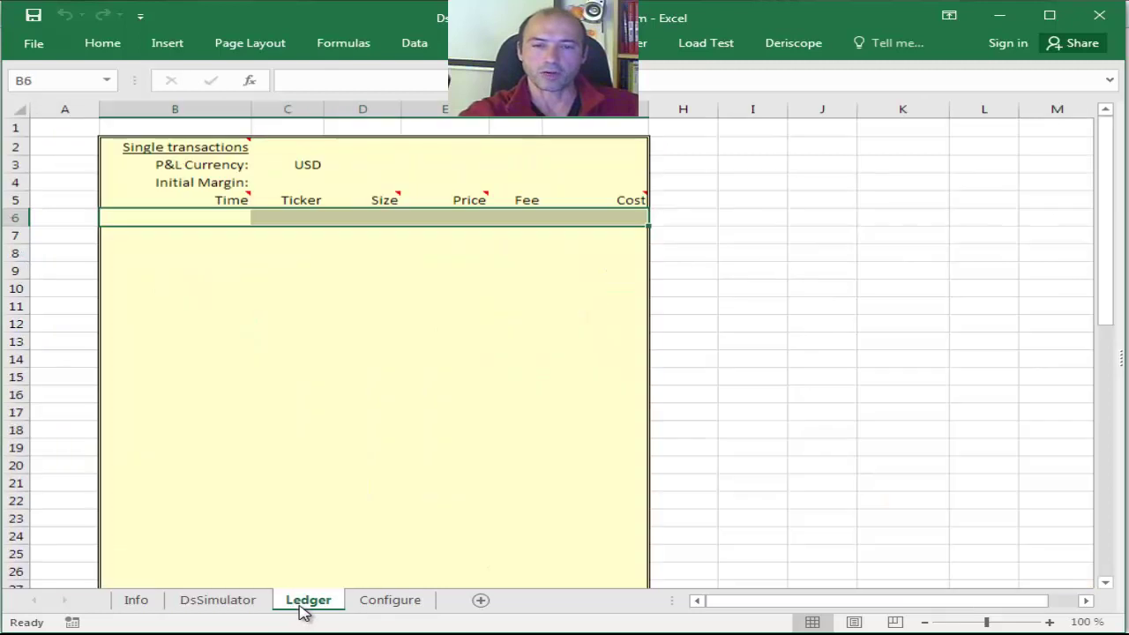
pyautogui.click(386, 604)
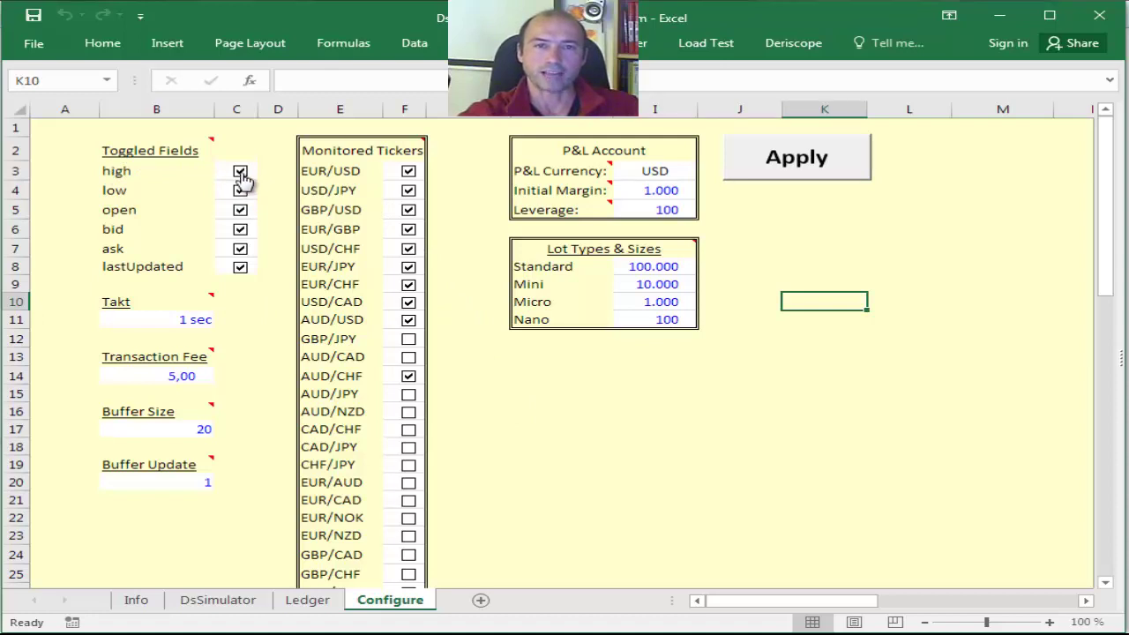
pyautogui.click(241, 173)
pyautogui.click(241, 192)
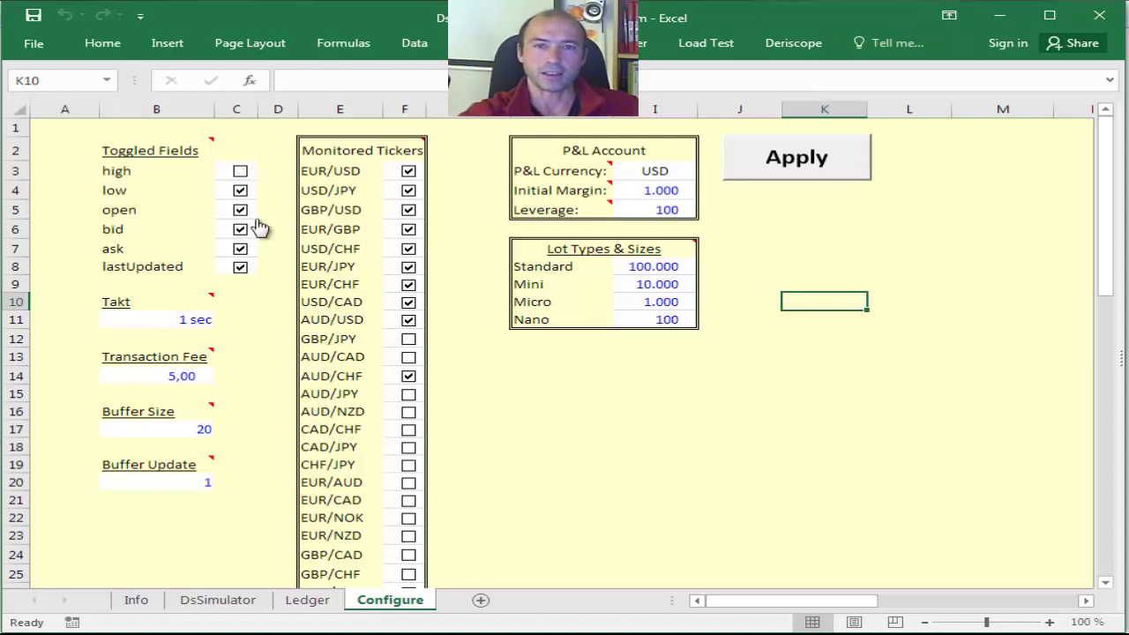
pyautogui.click(241, 210)
pyautogui.click(241, 229)
pyautogui.click(242, 267)
pyautogui.click(241, 250)
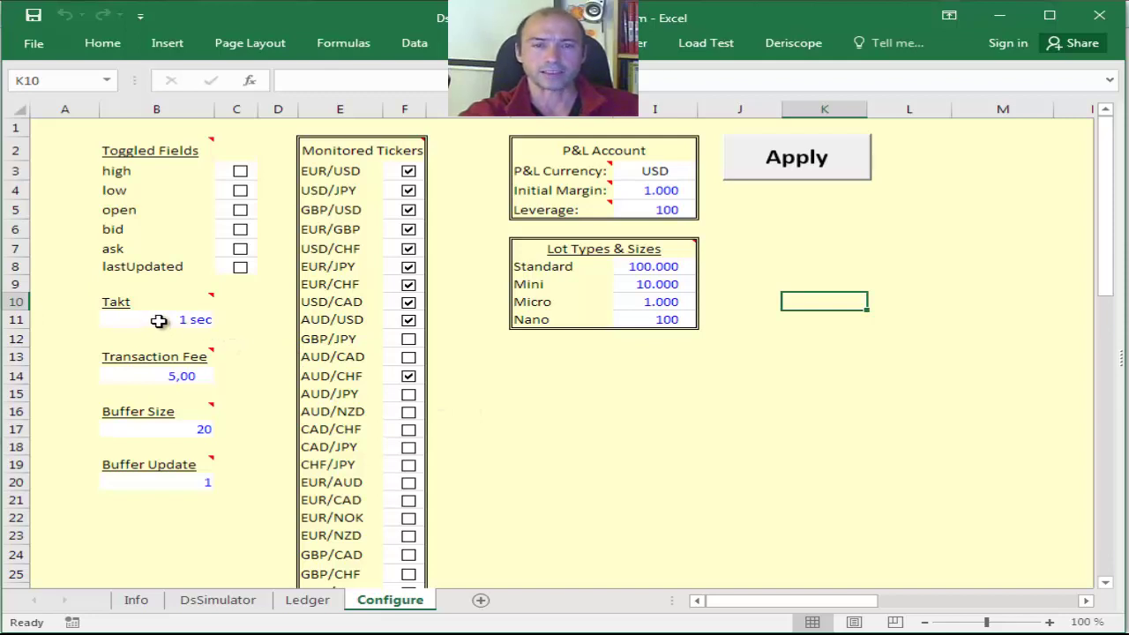
# Step: Review the Takt interval choices in B11, leaving it at 1 sec
pyautogui.click(159, 321)
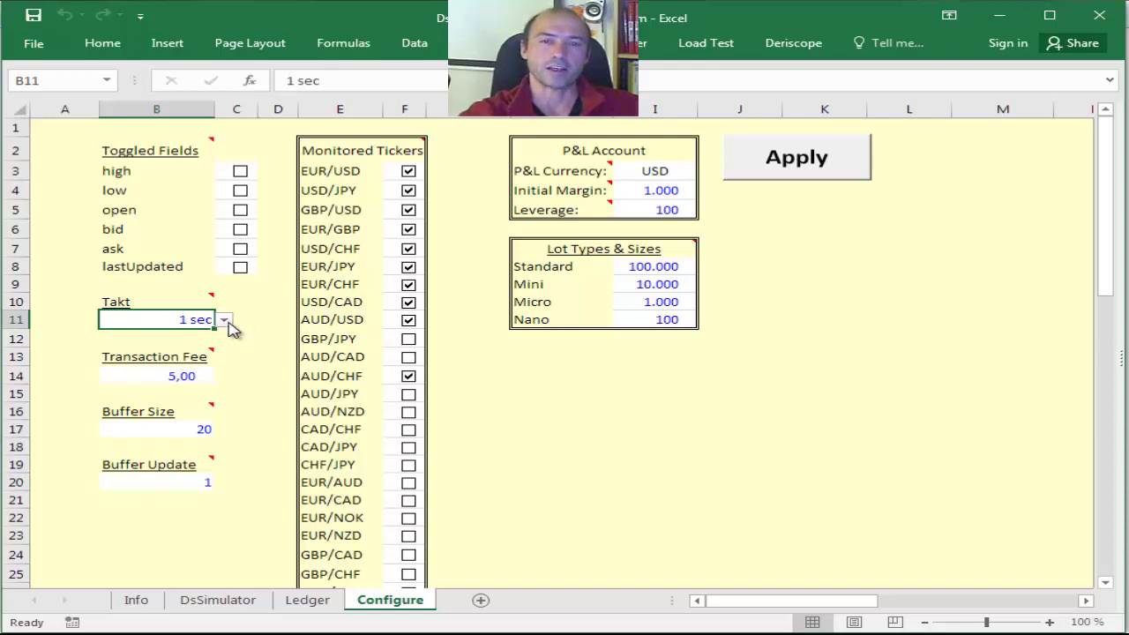
pyautogui.click(225, 323)
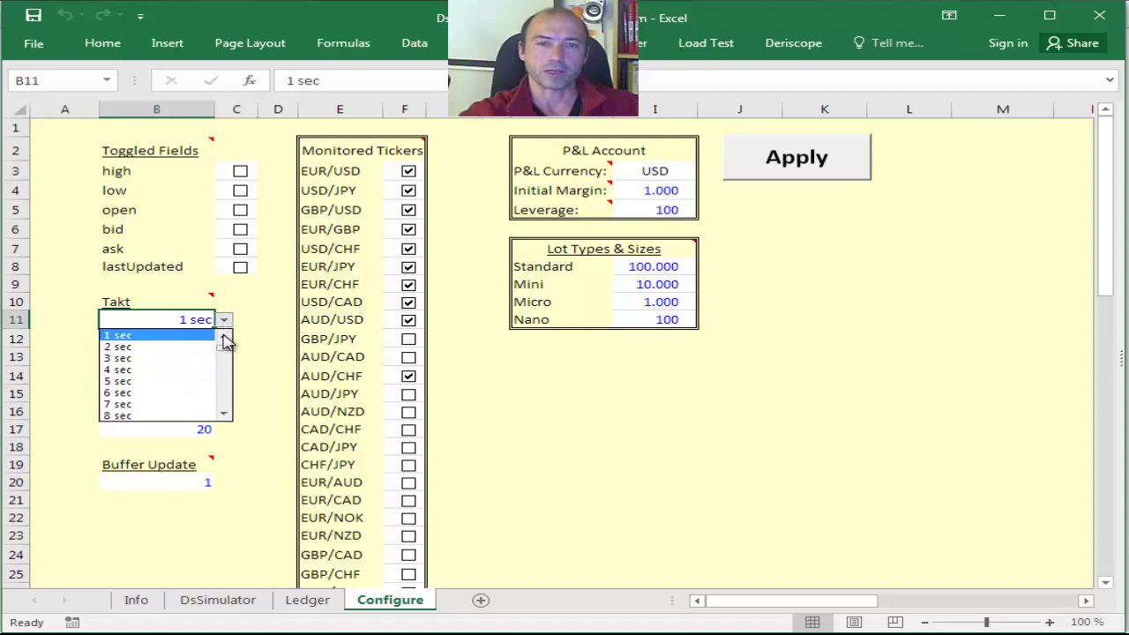
pyautogui.press('Down')
pyautogui.press('Escape')
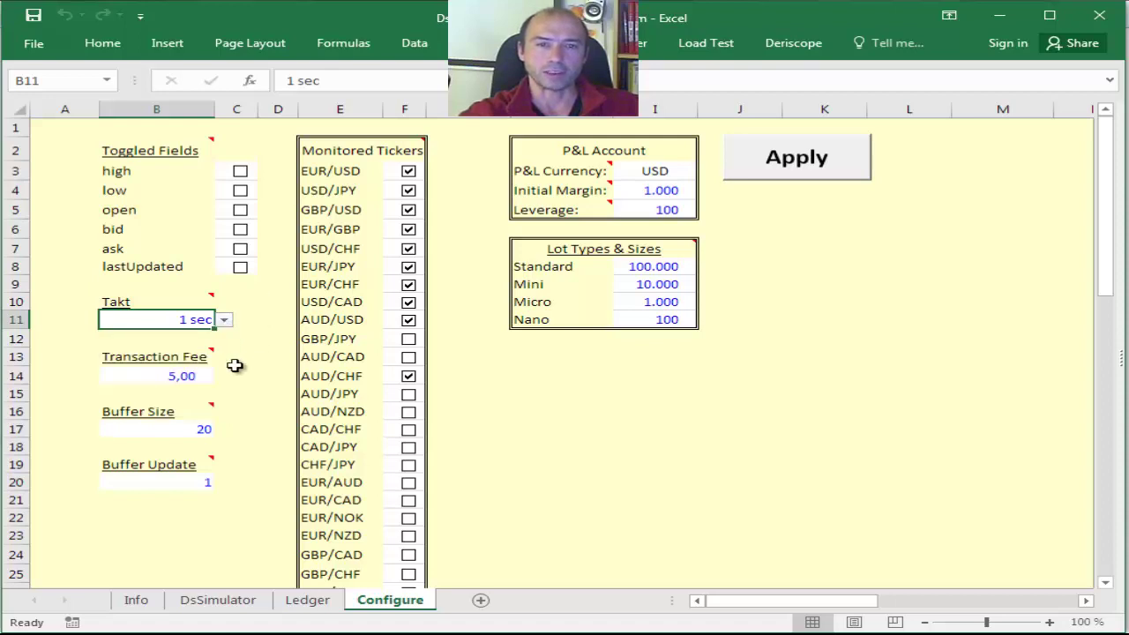
# Step: Set the Transaction Fee in B14 to 0
pyautogui.click(188, 376)
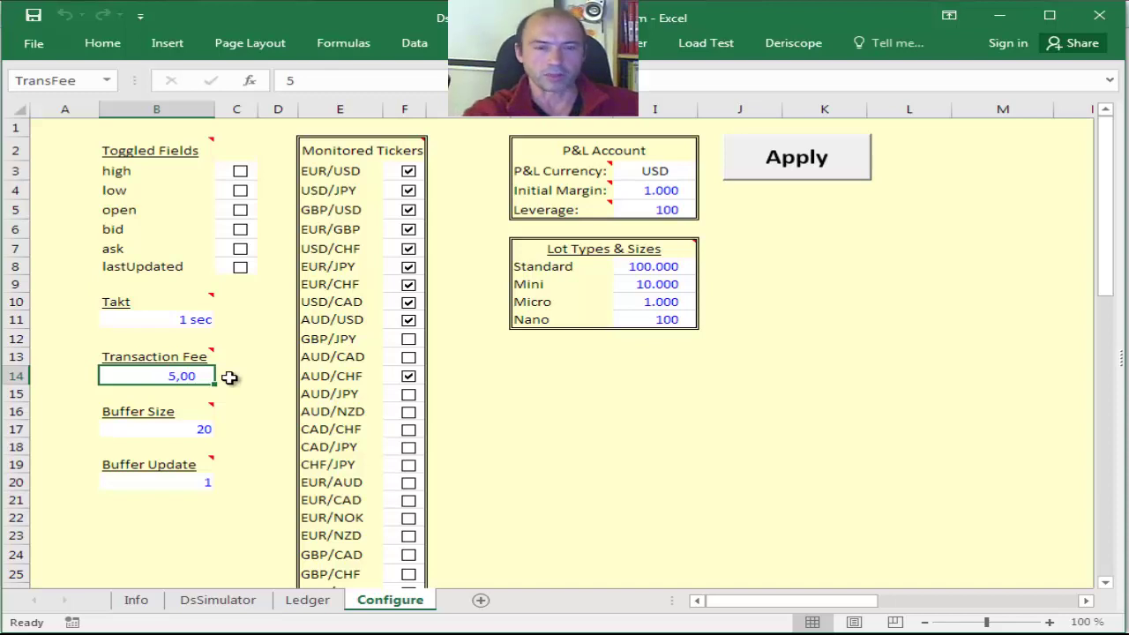
pyautogui.write('0')
pyautogui.press('Return')
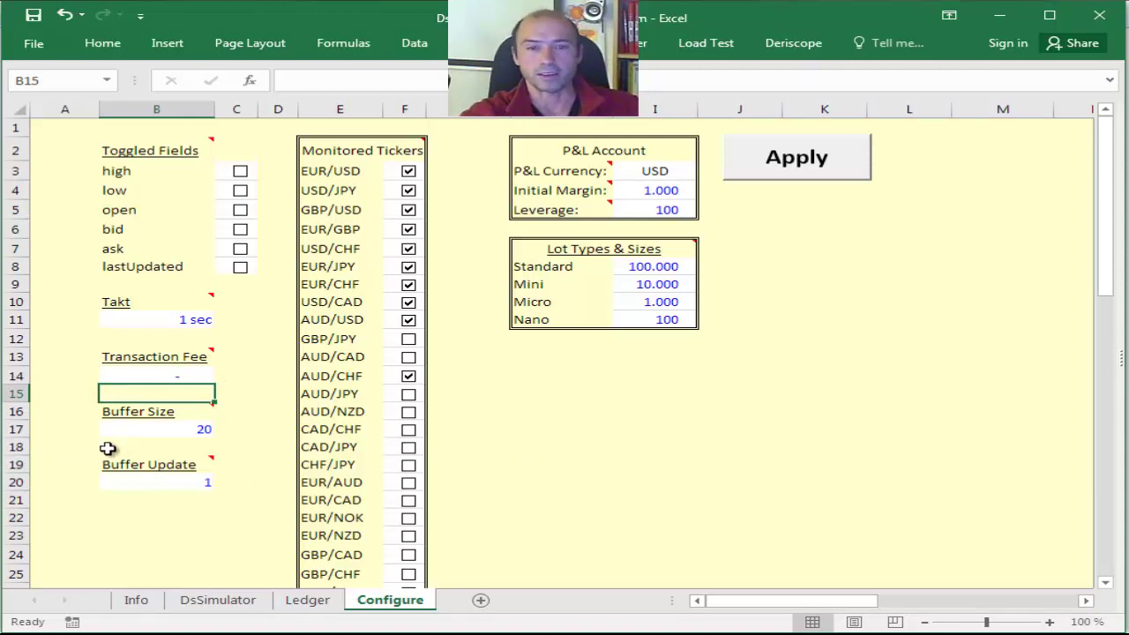
pyautogui.click(172, 427)
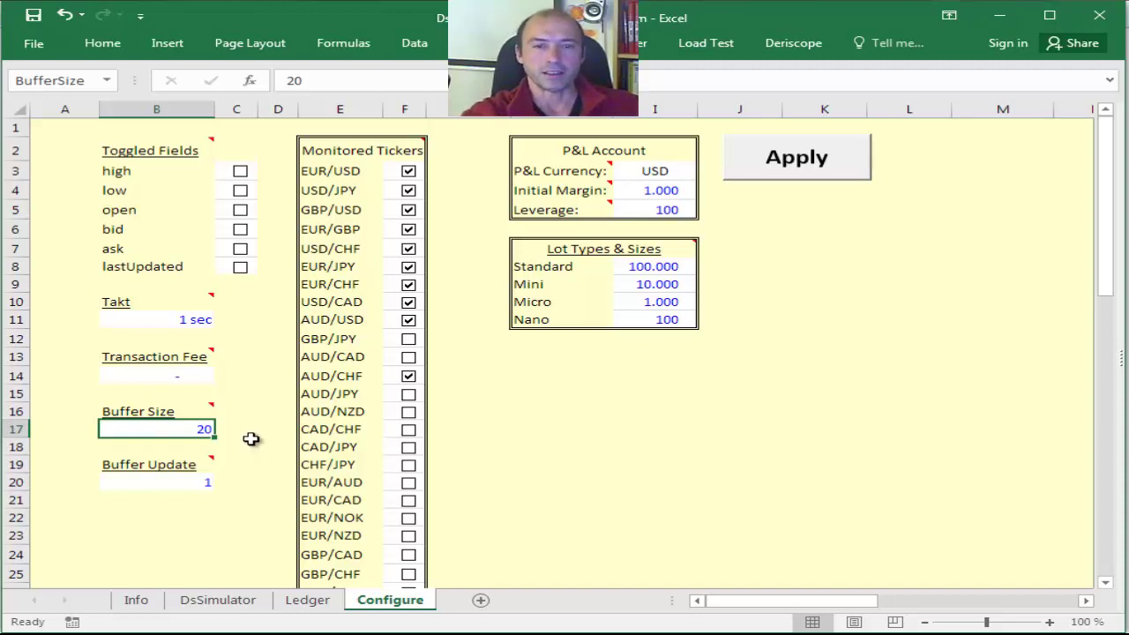
# Step: Change the Buffer Size in B17 from 20 to 200
pyautogui.write('20')
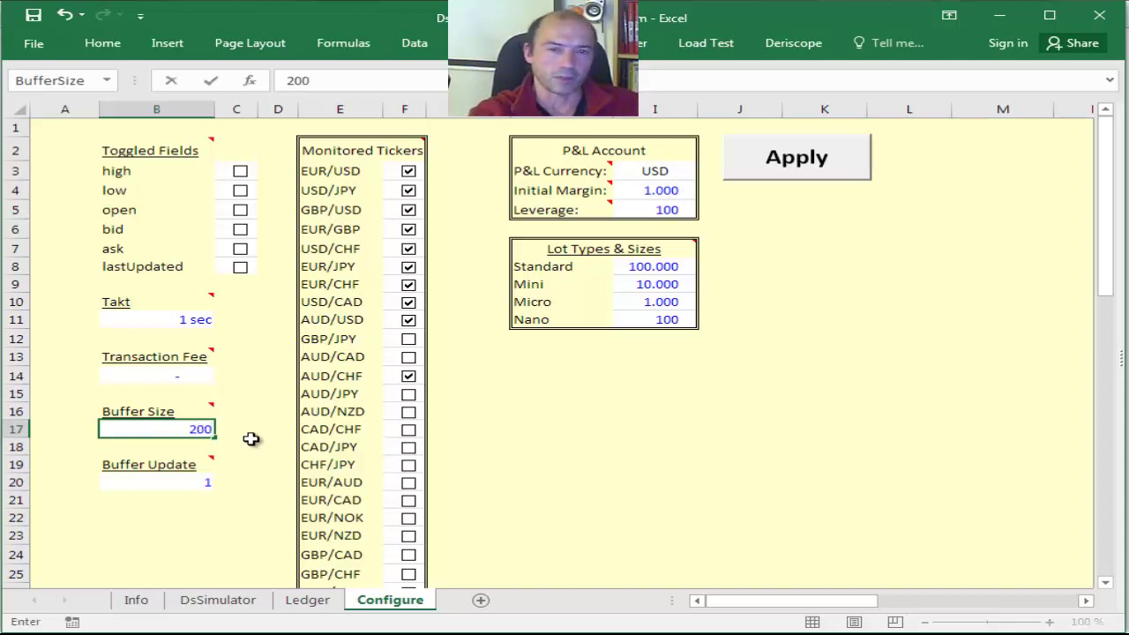
pyautogui.press('Return')
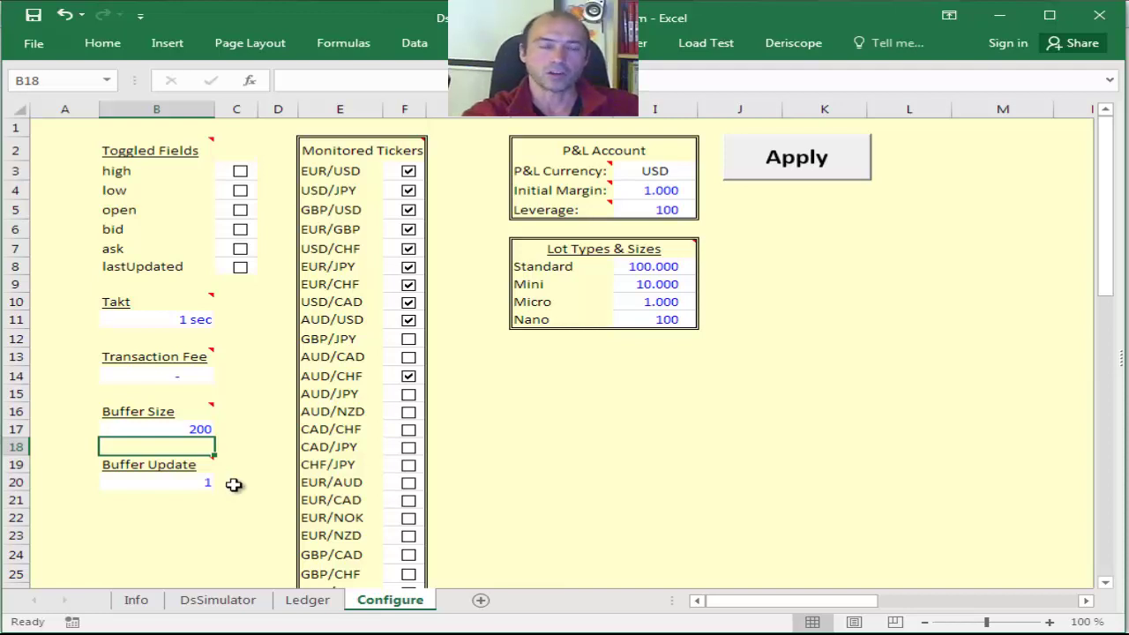
pyautogui.click(491, 427)
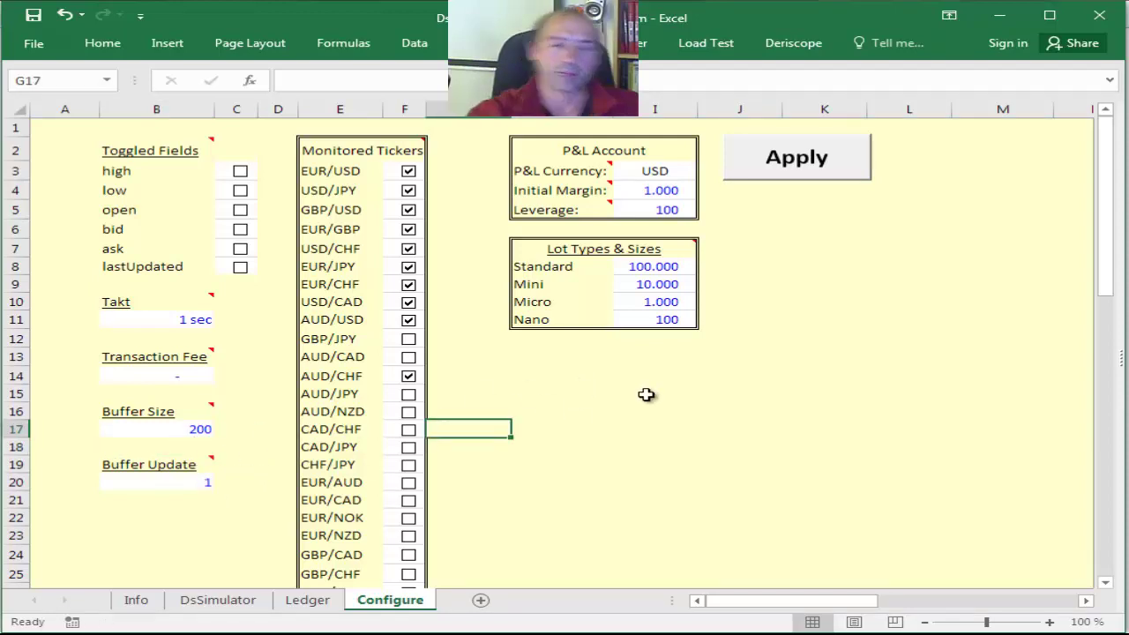
# Step: Tick GBP/JPY in the Monitored Tickers list, making eleven checked pairs
pyautogui.click(588, 376)
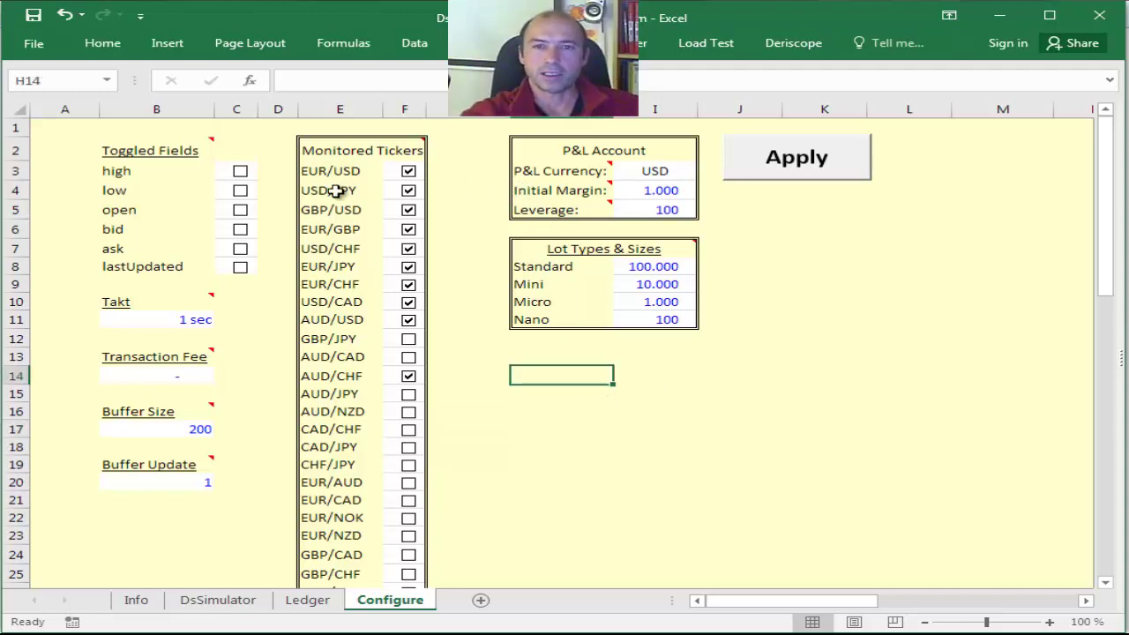
pyautogui.click(408, 320)
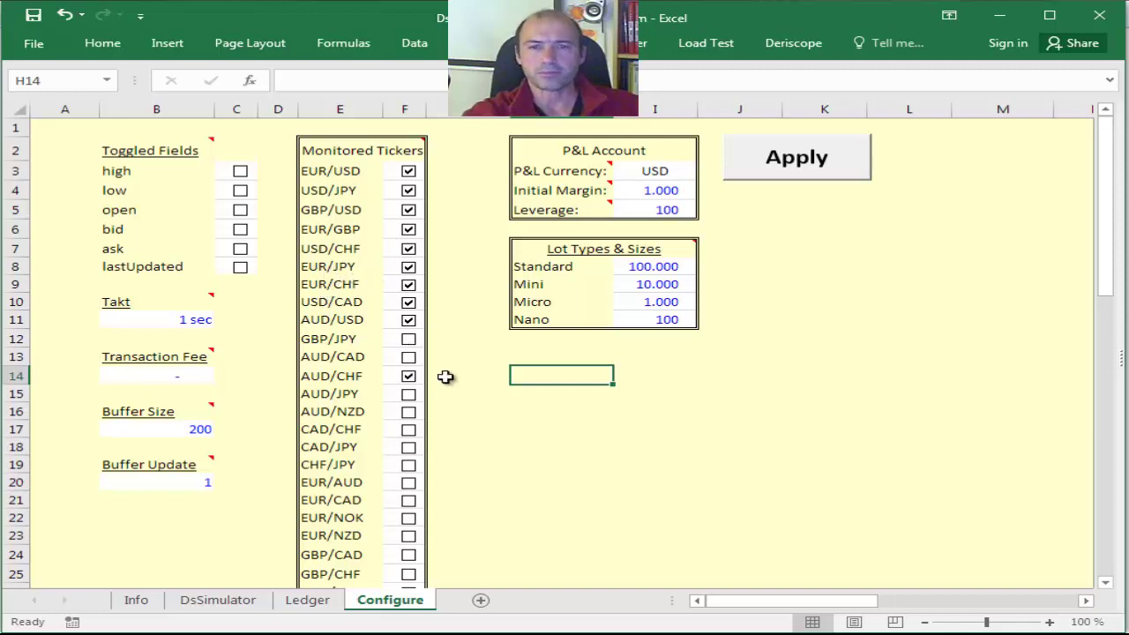
pyautogui.click(409, 342)
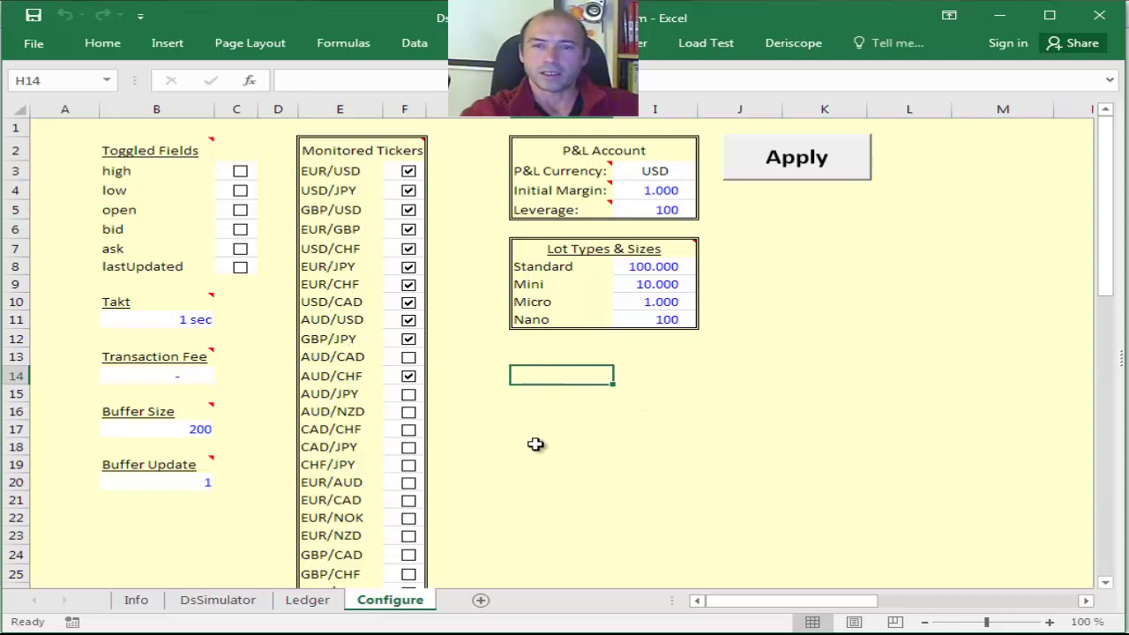
pyautogui.scroll(-3, 536, 443)
pyautogui.scroll(1, 535, 444)
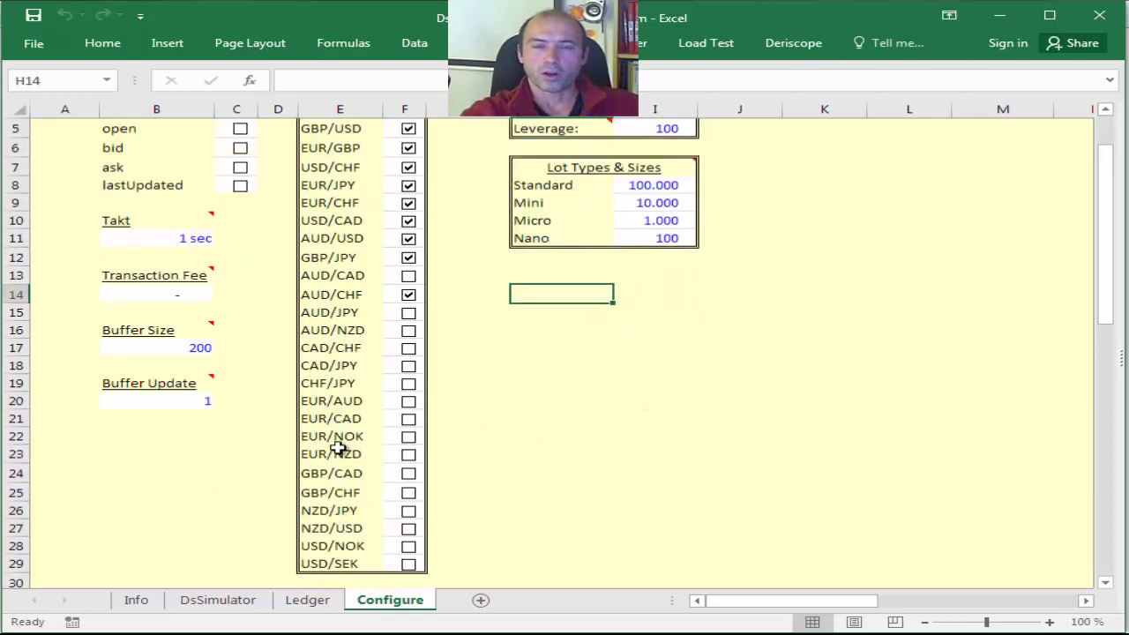
pyautogui.scroll(2, 456, 425)
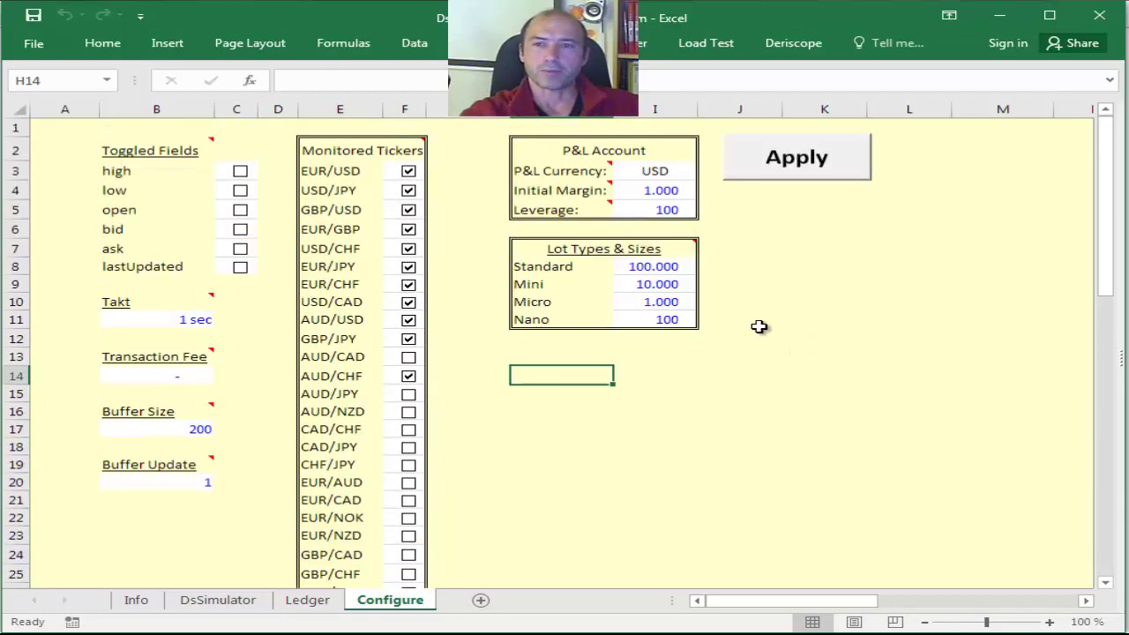
pyautogui.moveTo(561, 173)
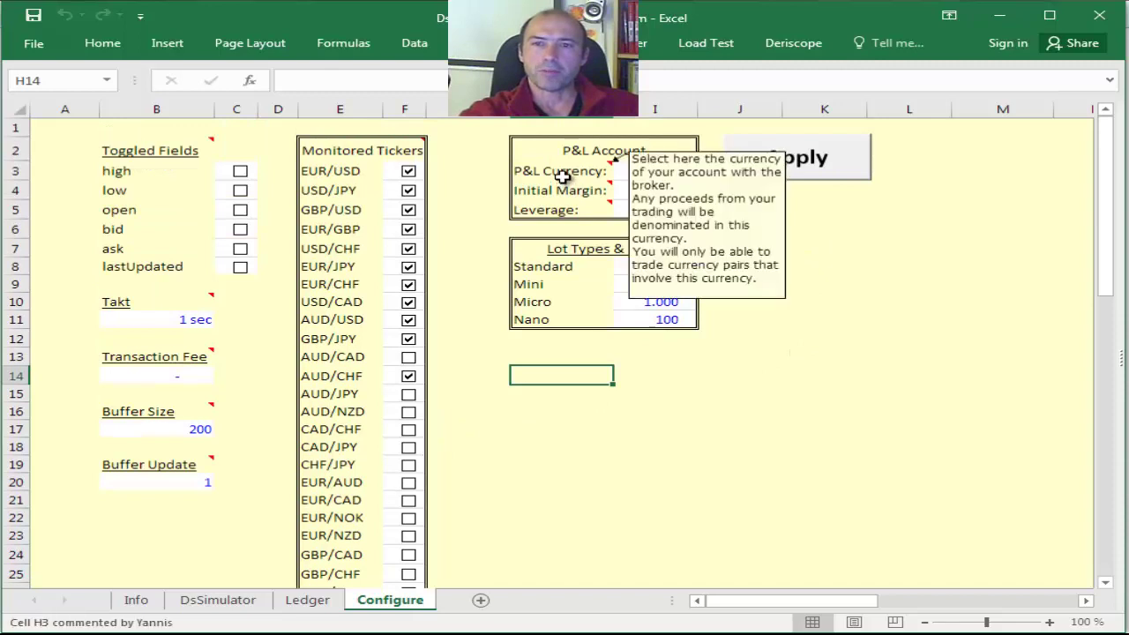
pyautogui.click(677, 171)
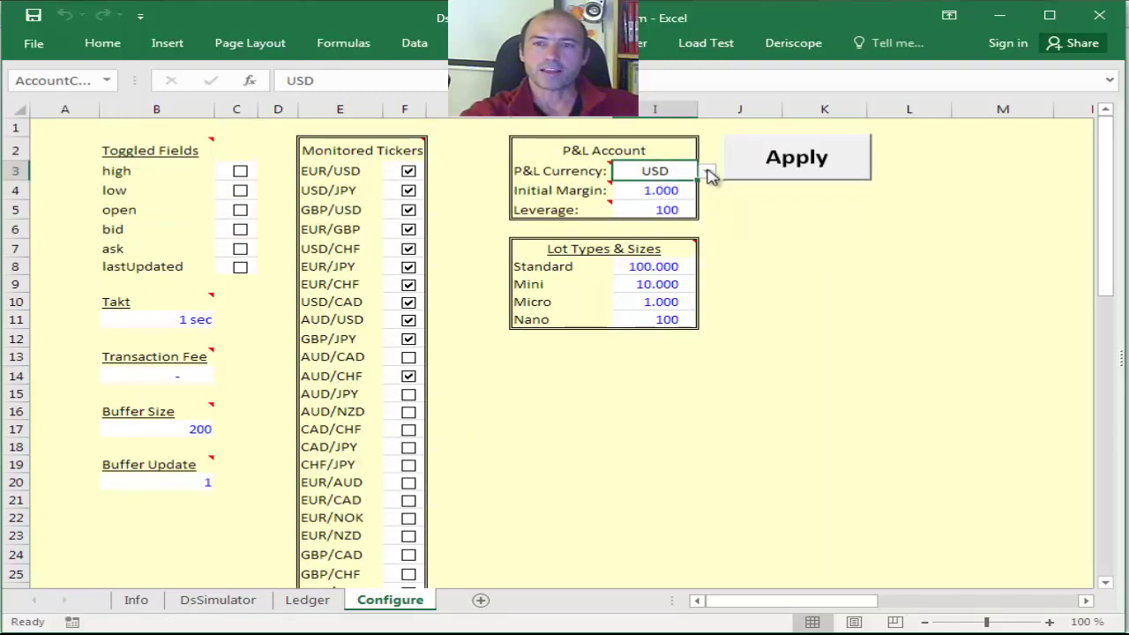
pyautogui.click(709, 173)
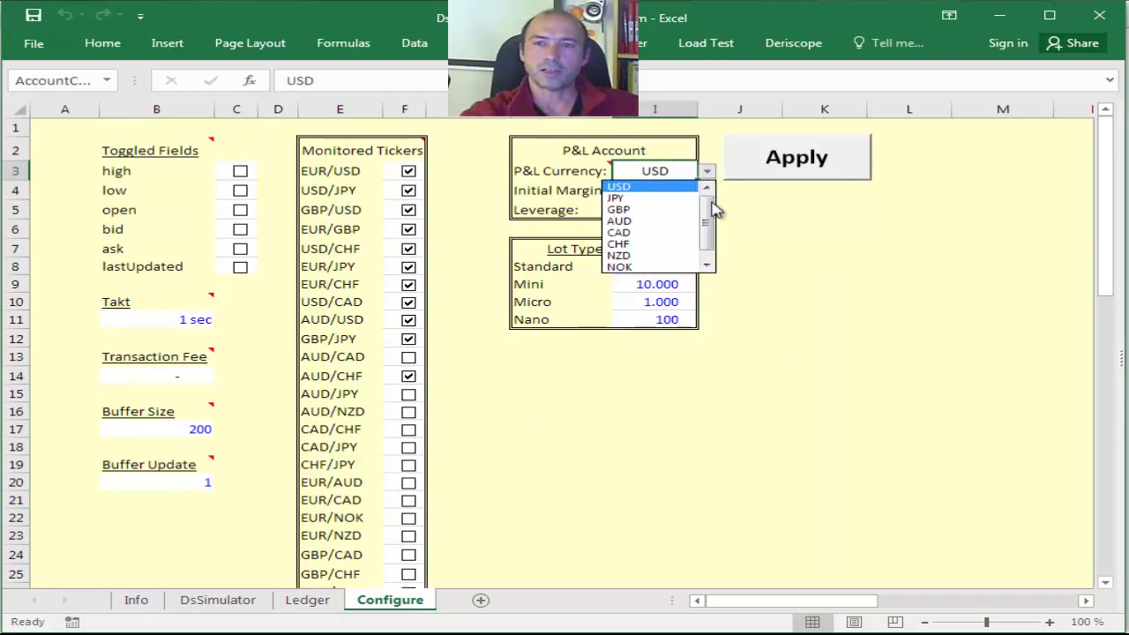
pyautogui.click(668, 188)
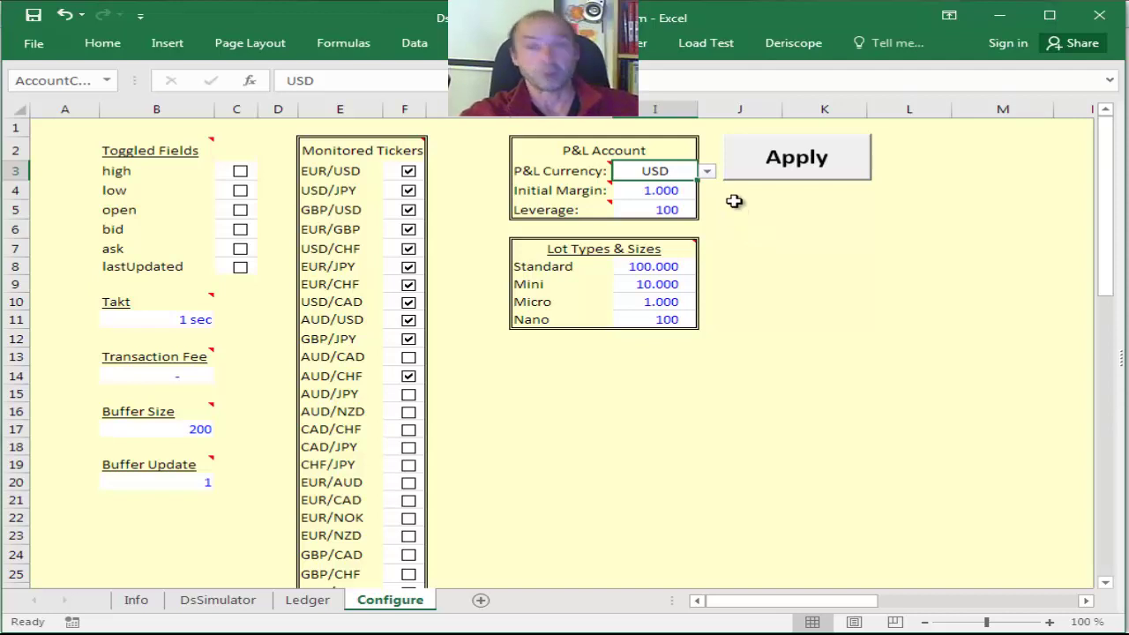
pyautogui.click(679, 190)
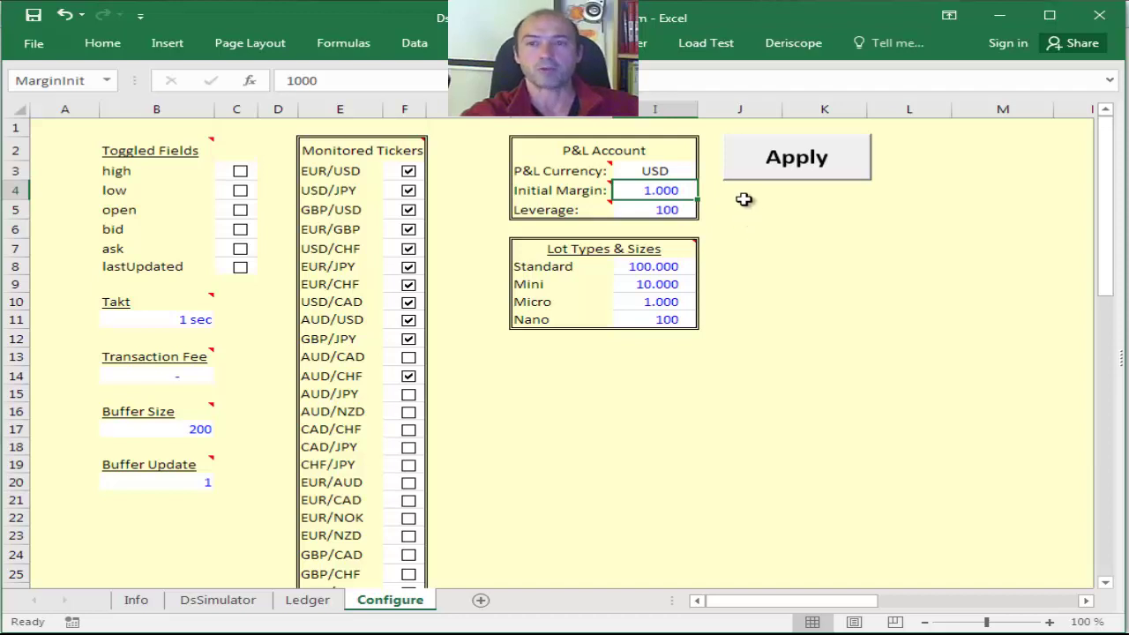
pyautogui.click(675, 210)
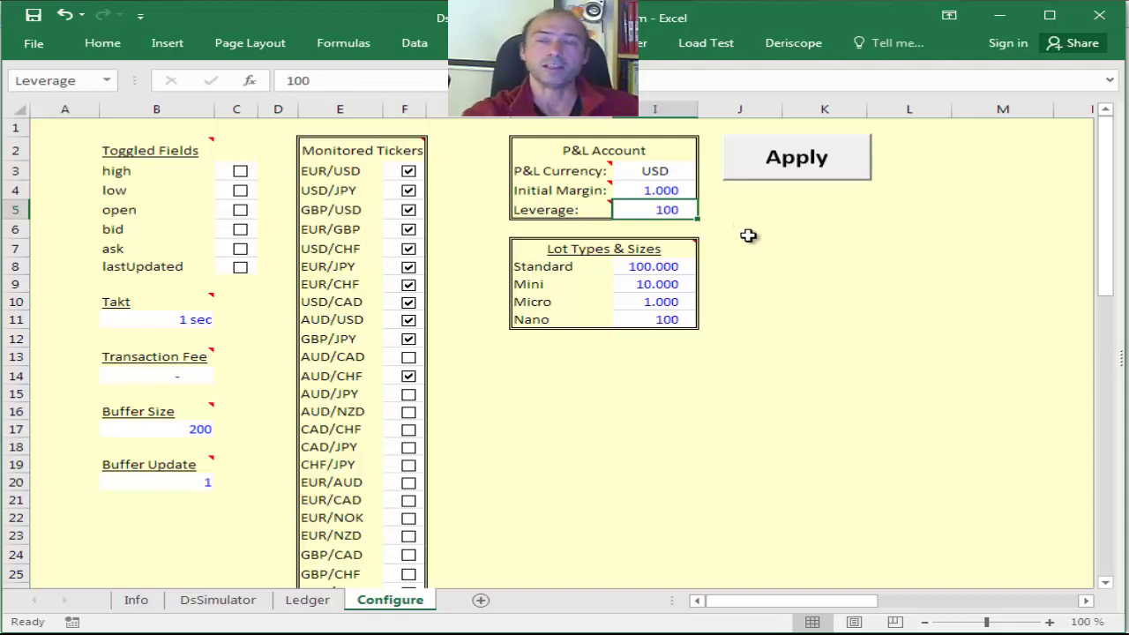
pyautogui.click(743, 247)
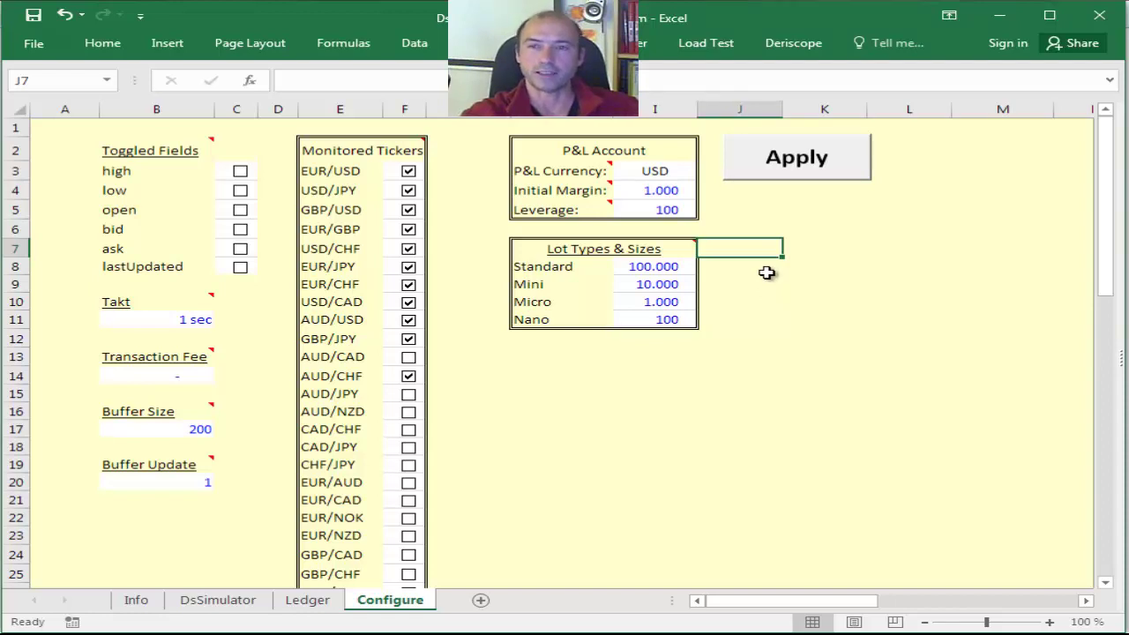
pyautogui.click(767, 271)
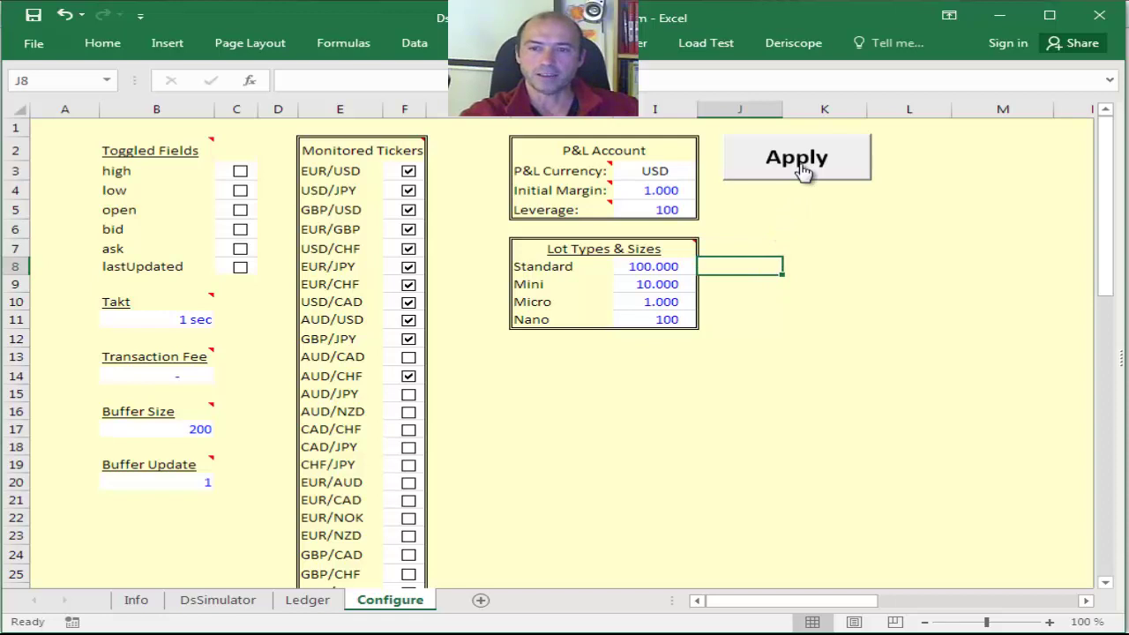
# Step: Apply the settings and scroll to the top of the live DsSimulator sheet
pyautogui.click(803, 170)
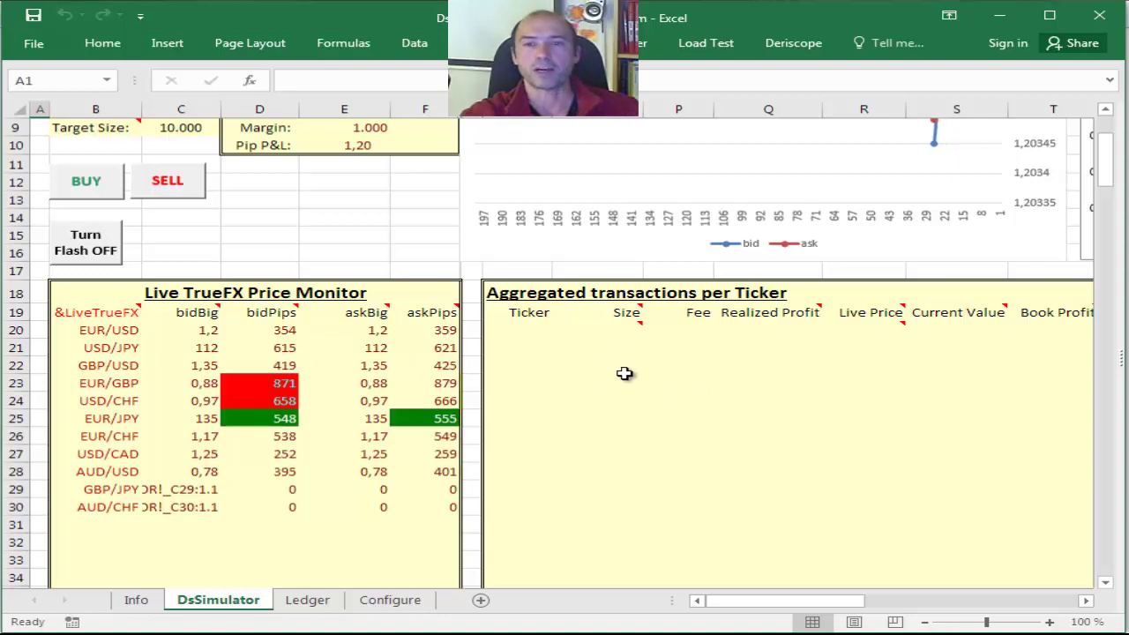
pyautogui.scroll(3, 603, 395)
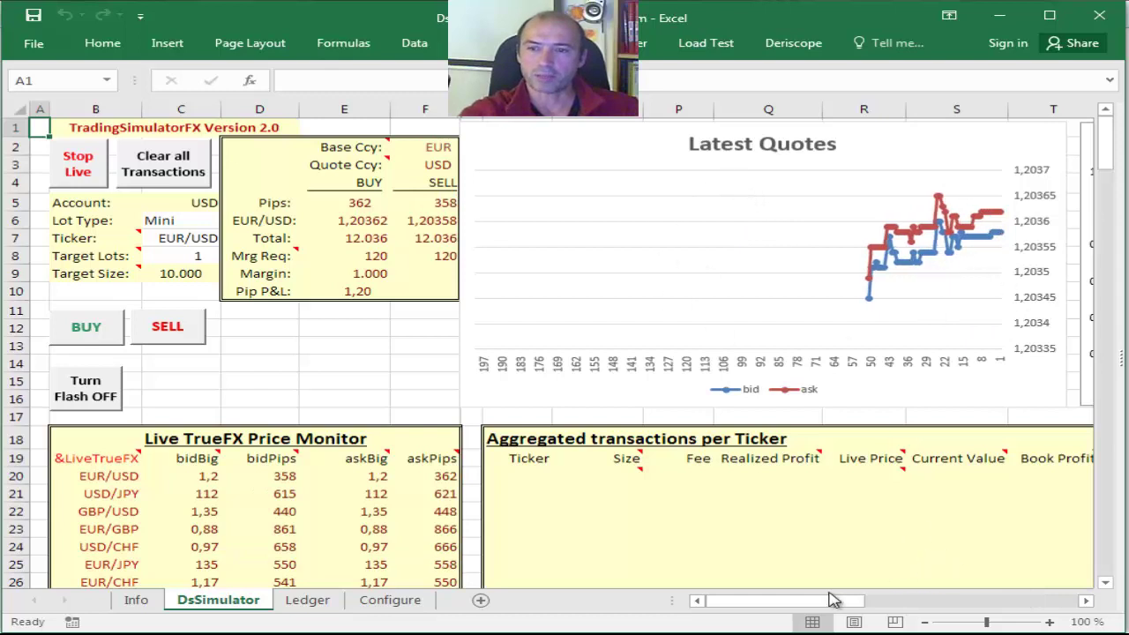
pyautogui.moveTo(825, 603); pyautogui.dragTo(882, 600)
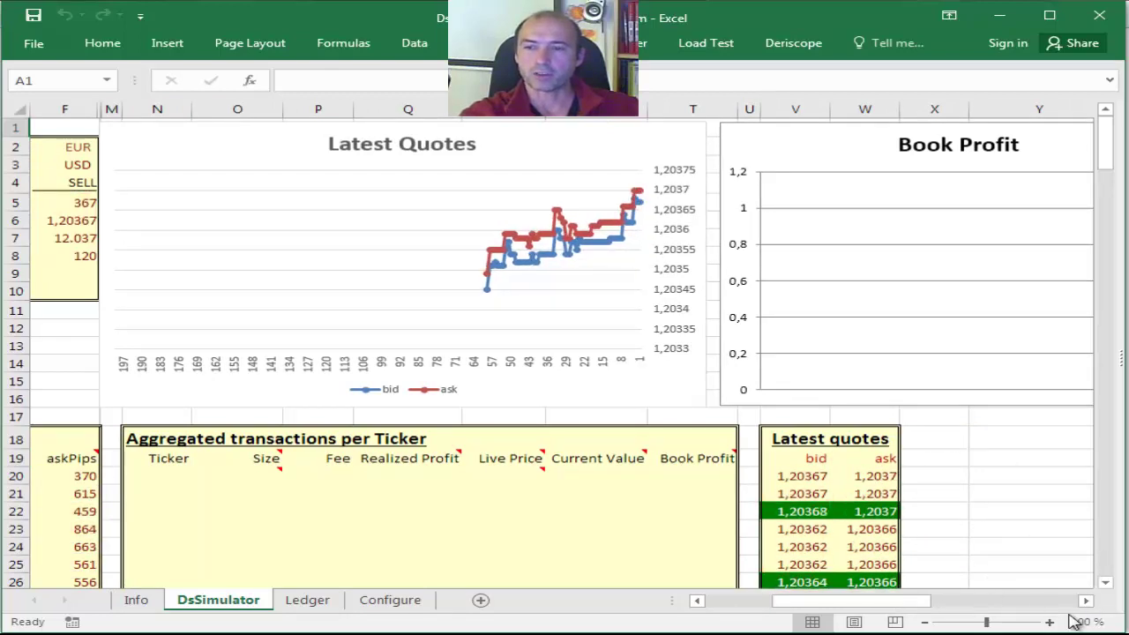
pyautogui.moveTo(1110, 589); pyautogui.dragTo(1110, 589)
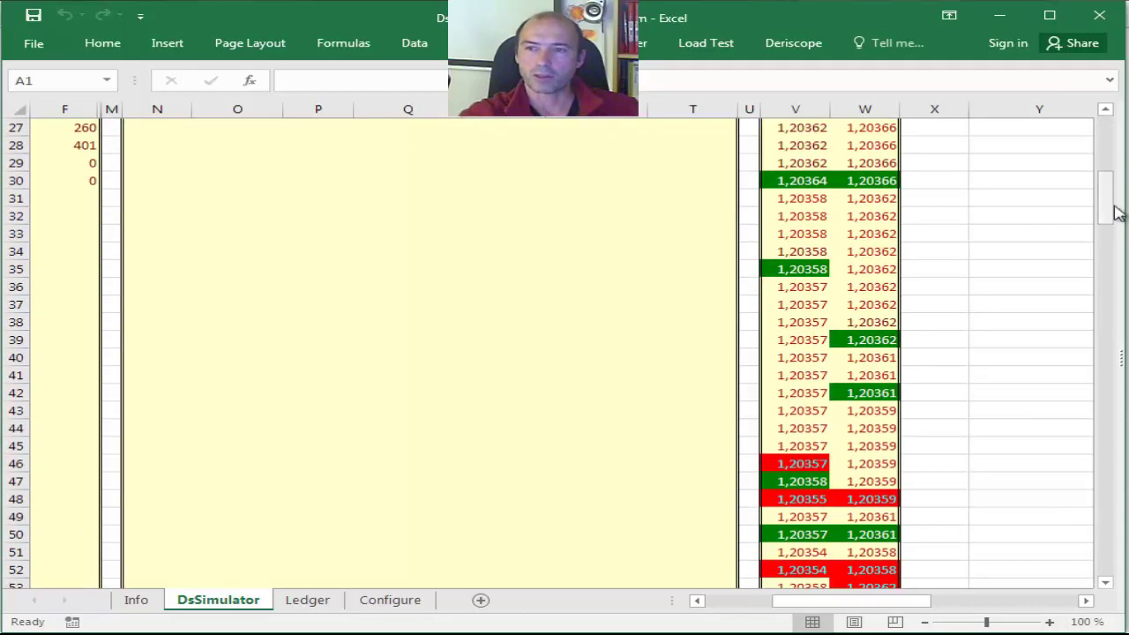
pyautogui.moveTo(1109, 214); pyautogui.dragTo(1116, 322)
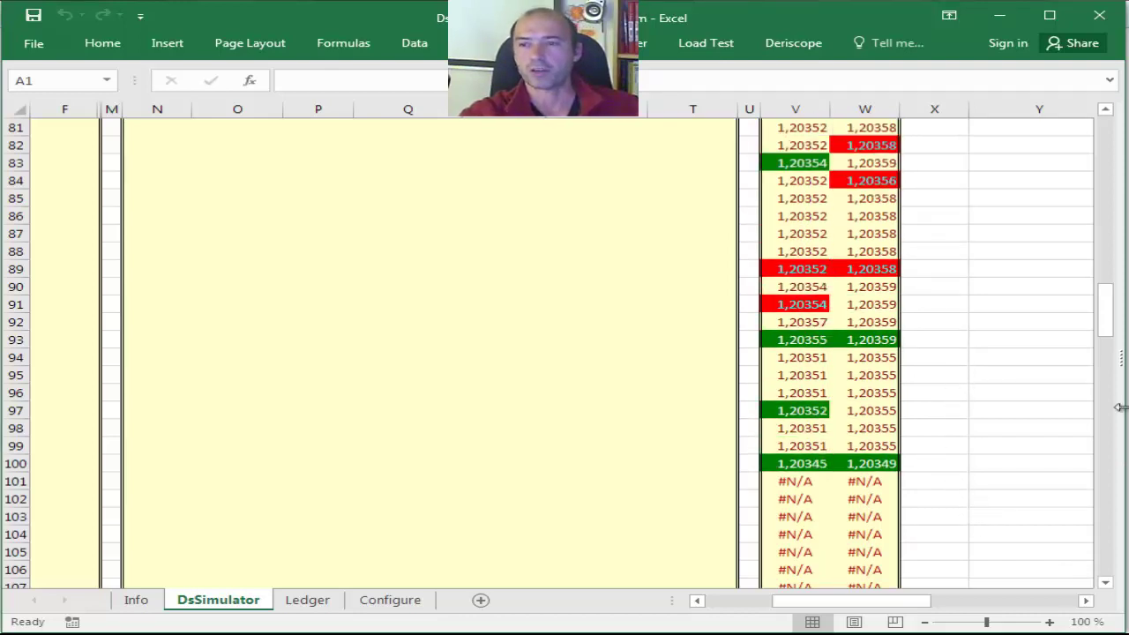
pyautogui.moveTo(1108, 338); pyautogui.dragTo(1105, 575)
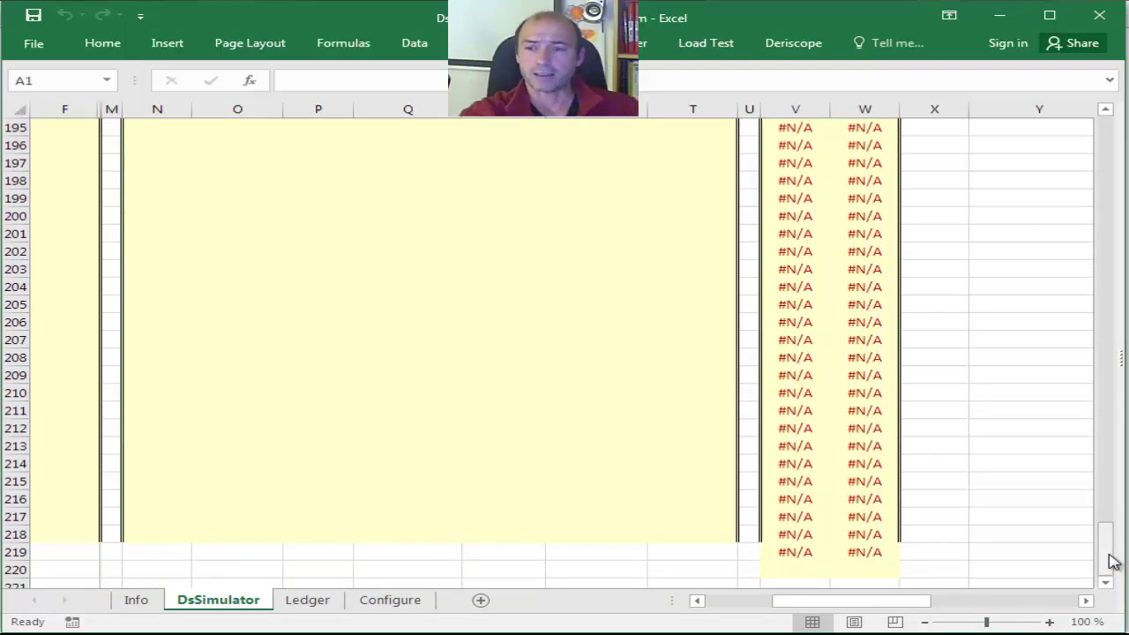
pyautogui.moveTo(1113, 562)
pyautogui.mouseDown()
pyautogui.moveTo(1125, 388)
pyautogui.moveTo(1105, 150)
pyautogui.mouseUp()
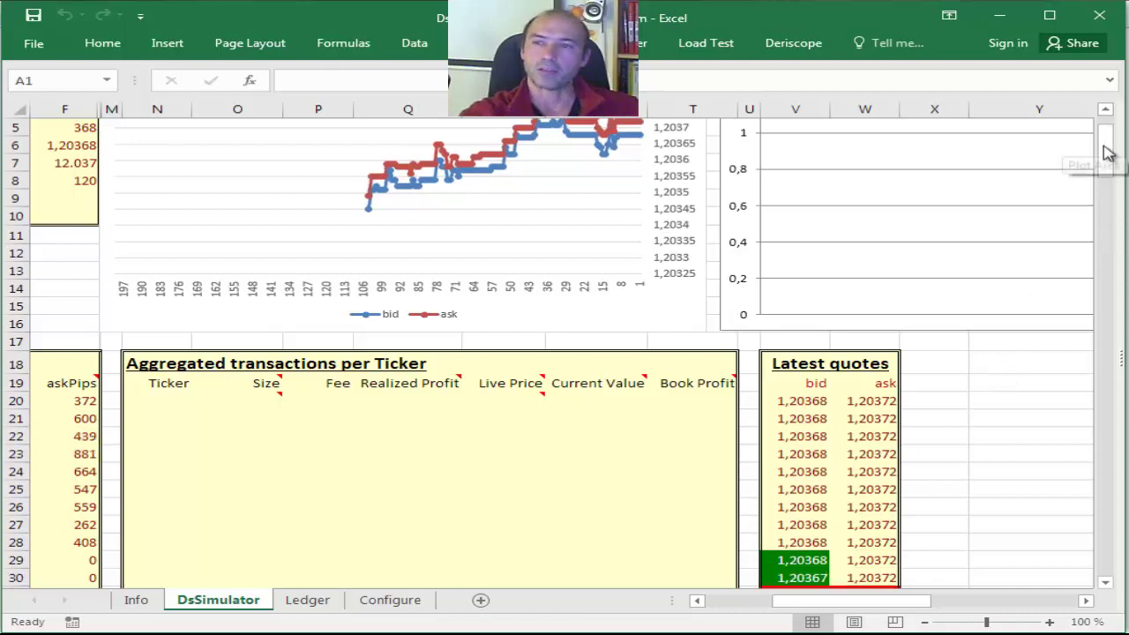
pyautogui.moveTo(1104, 148); pyautogui.dragTo(1109, 137)
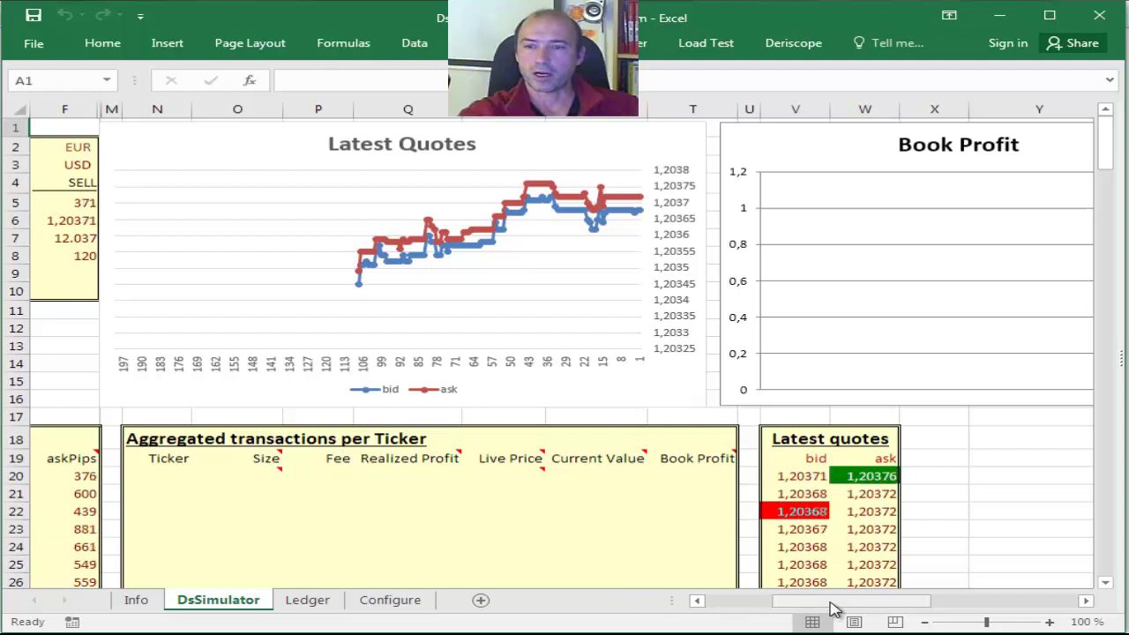
pyautogui.moveTo(833, 607); pyautogui.dragTo(767, 607)
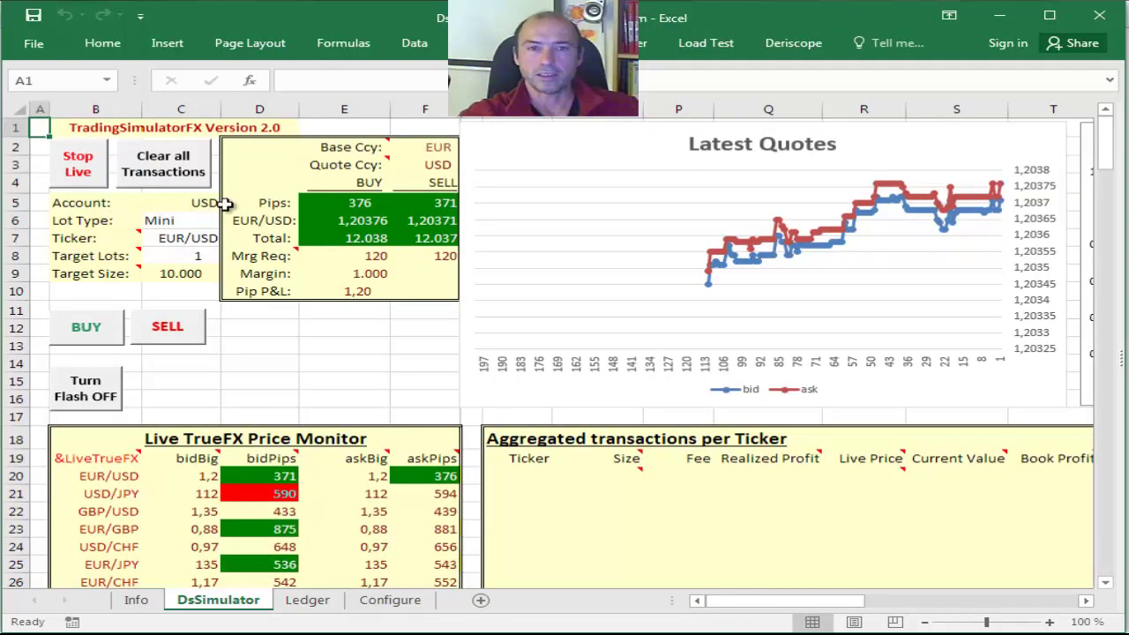
# Step: Keep Mini lots and EUR/USD, and set Target Lots in C8 to 2 for a 20.000 size
pyautogui.click(181, 220)
pyautogui.click(233, 223)
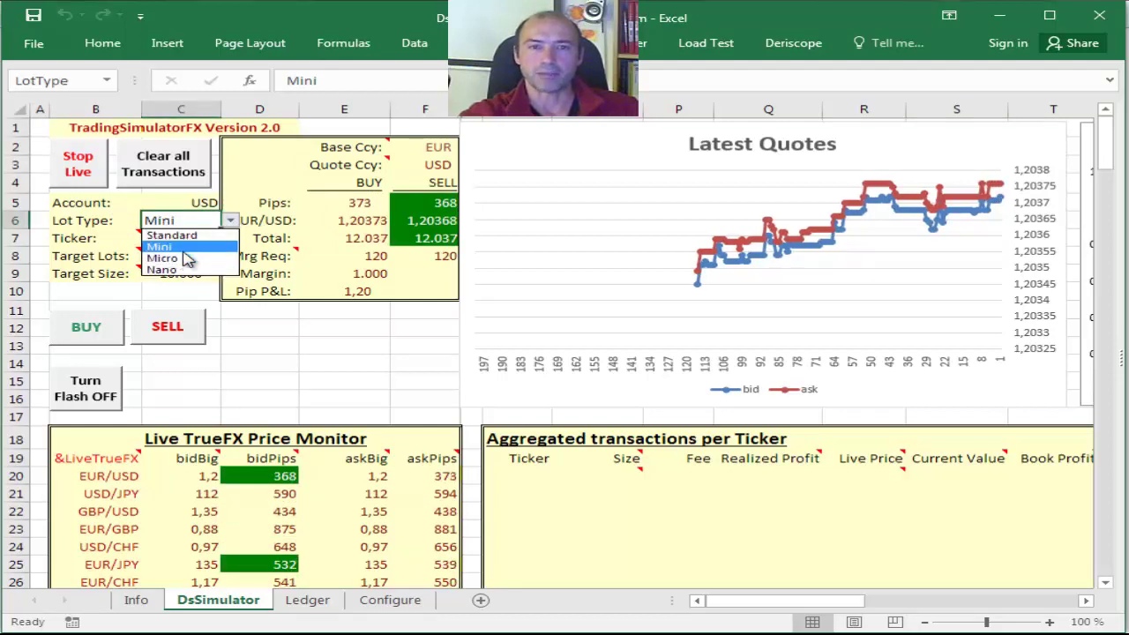
pyautogui.click(198, 247)
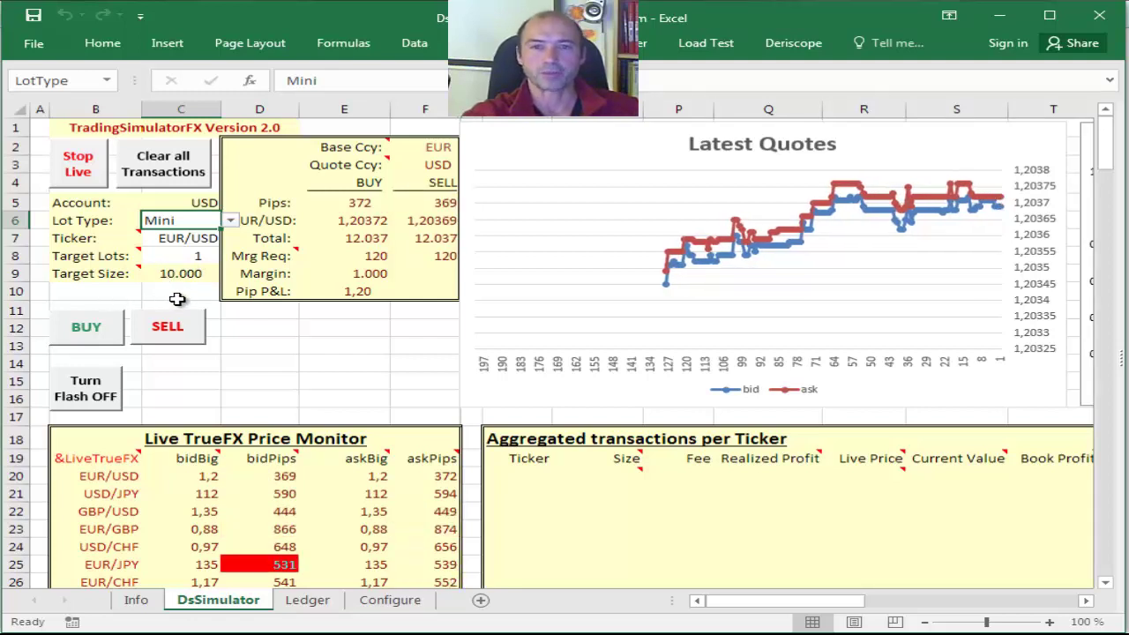
pyautogui.click(189, 236)
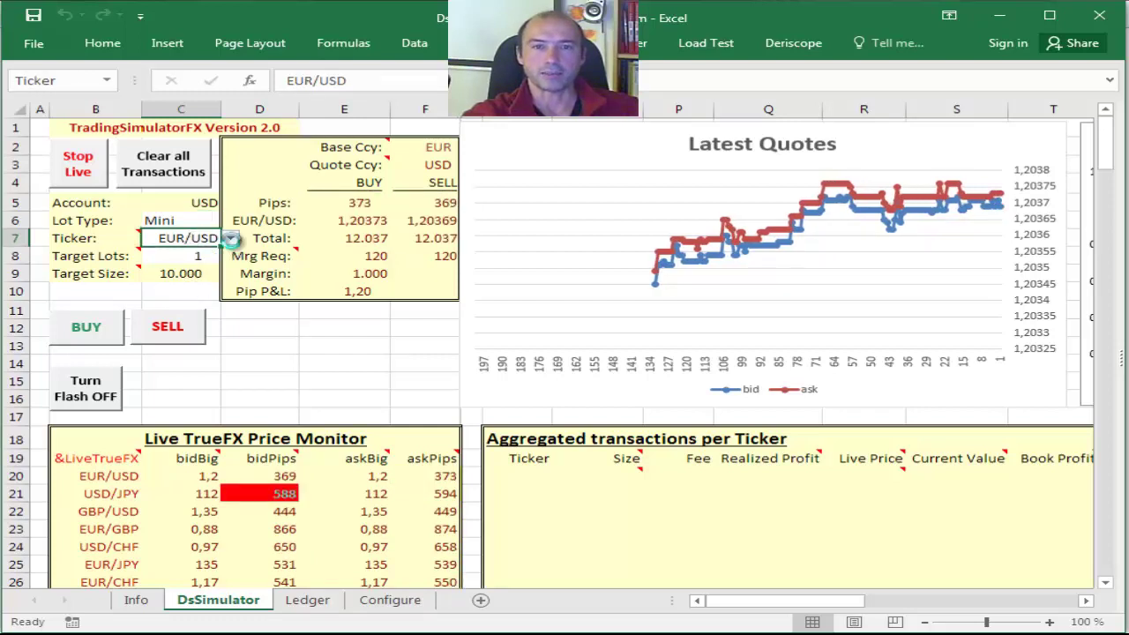
pyautogui.click(230, 238)
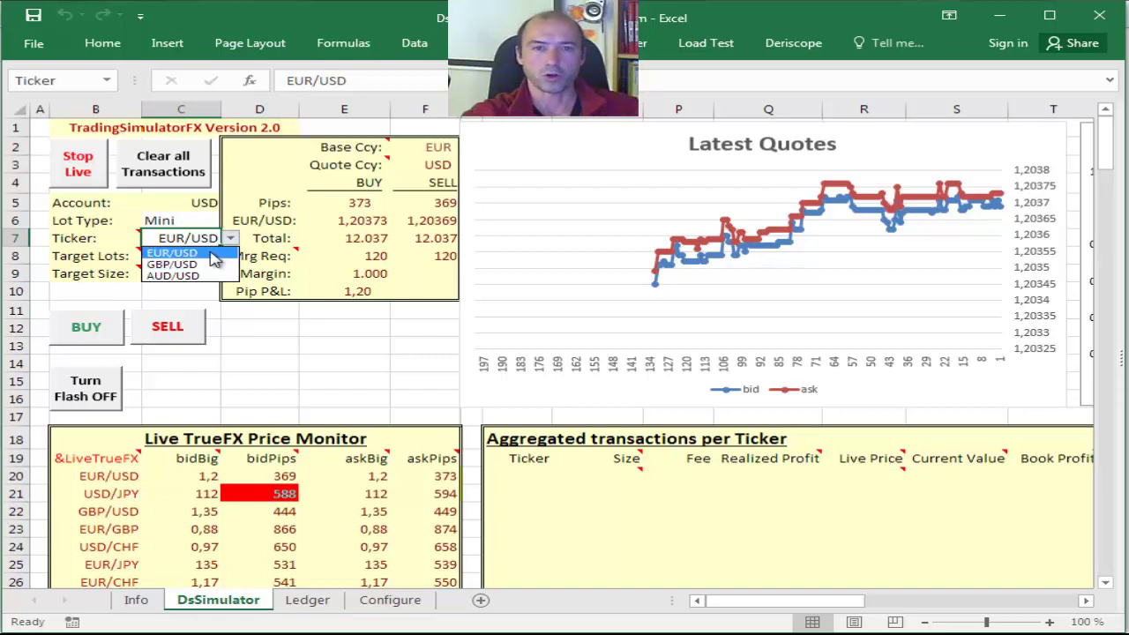
pyautogui.click(212, 256)
pyautogui.click(193, 257)
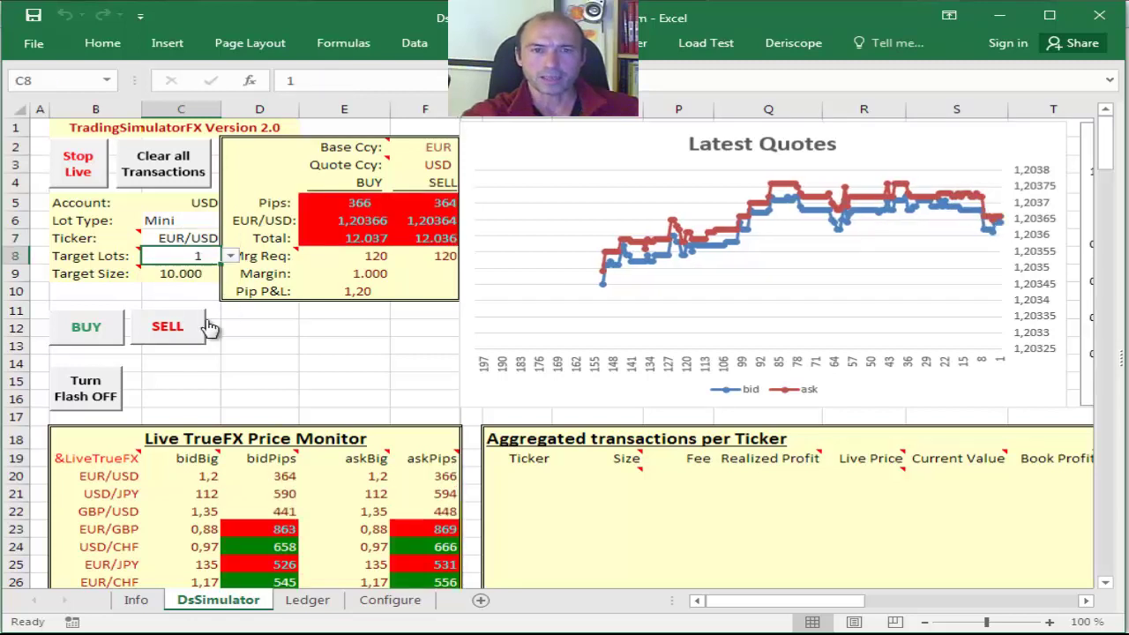
pyautogui.click(232, 256)
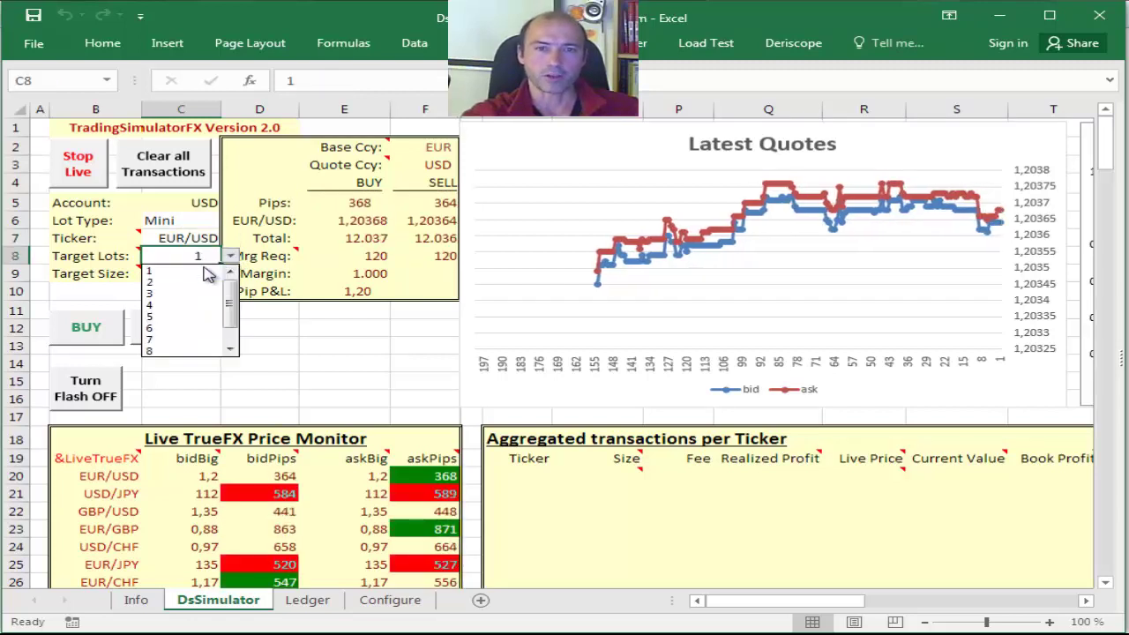
pyautogui.click(184, 277)
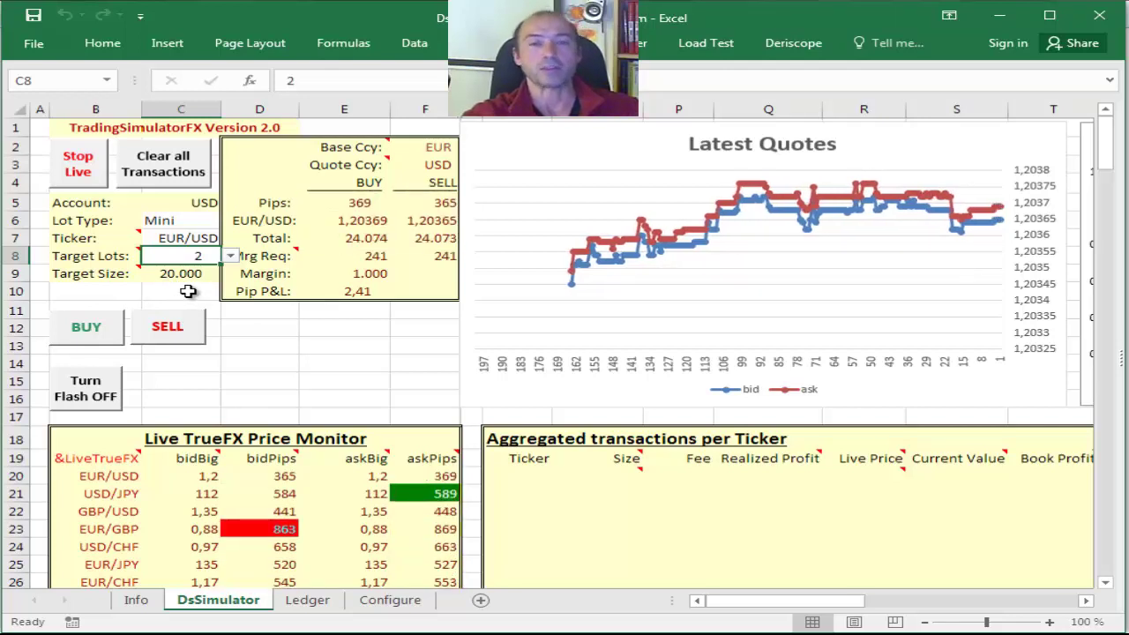
pyautogui.click(343, 345)
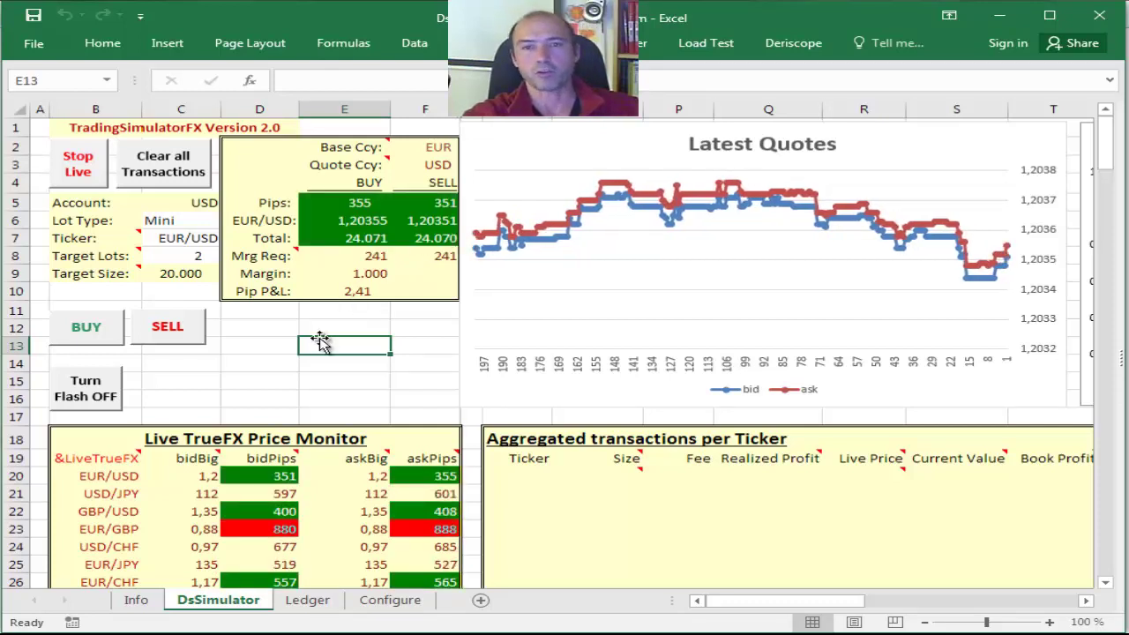
pyautogui.press('Left')
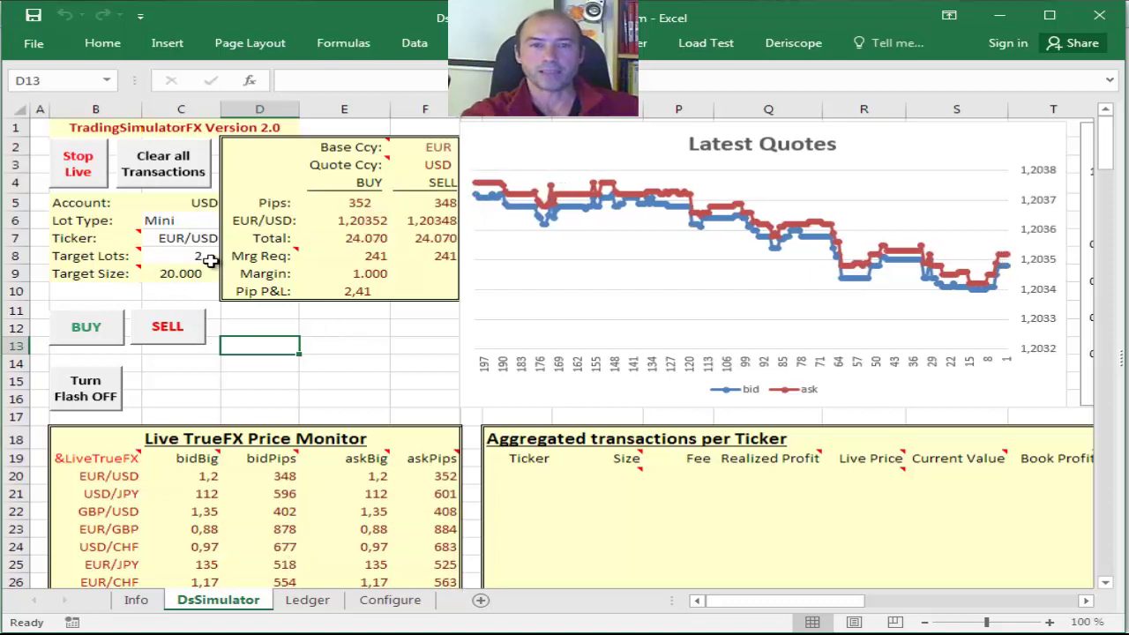
pyautogui.click(81, 333)
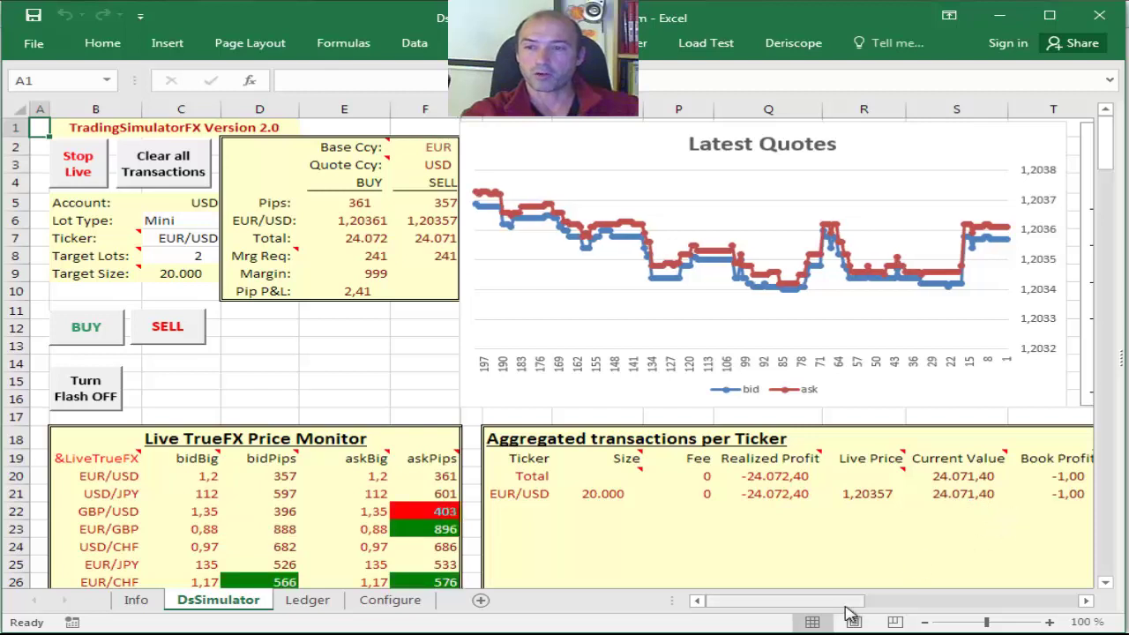
pyautogui.moveTo(845, 607); pyautogui.dragTo(865, 605)
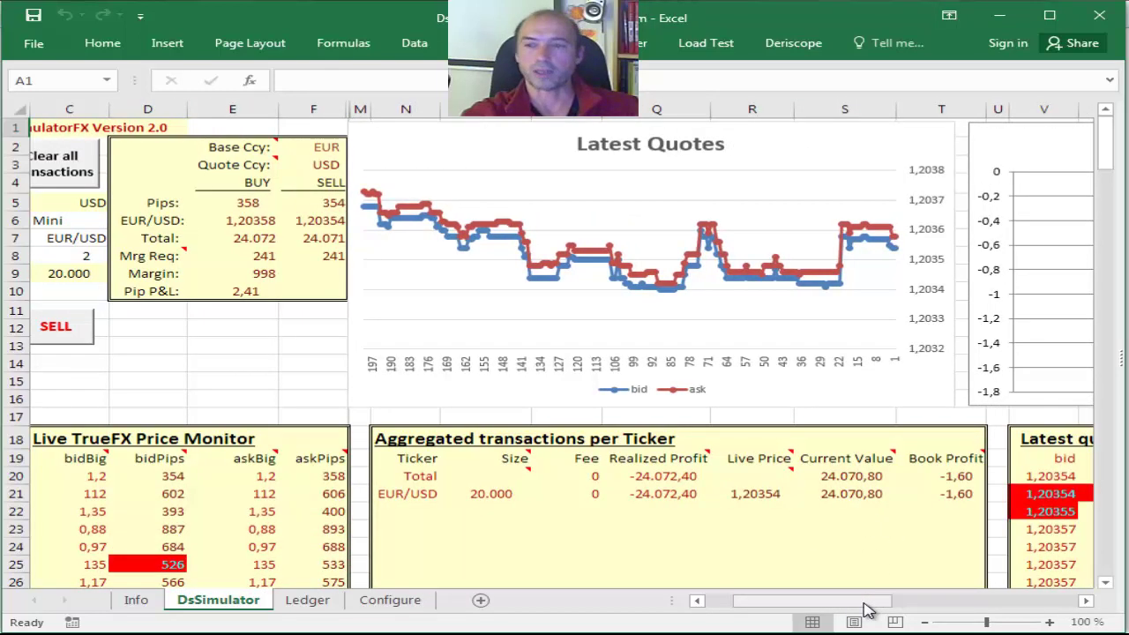
pyautogui.moveTo(865, 605); pyautogui.dragTo(836, 606)
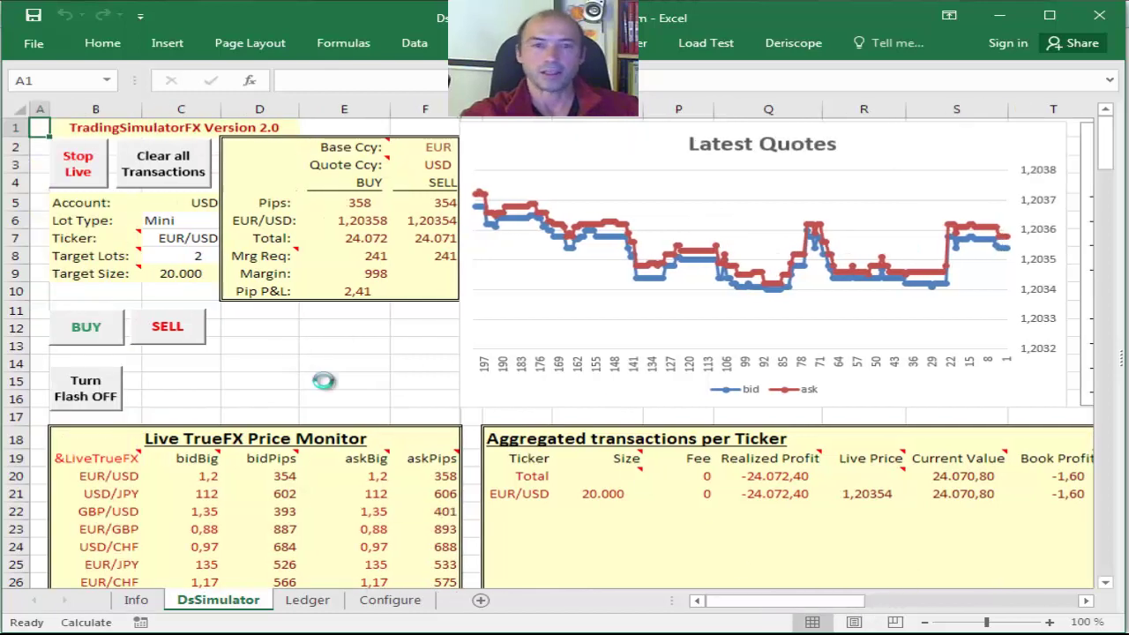
# Step: Change the Ticker in C7 from EUR/USD to GBP/USD
pyautogui.click(188, 242)
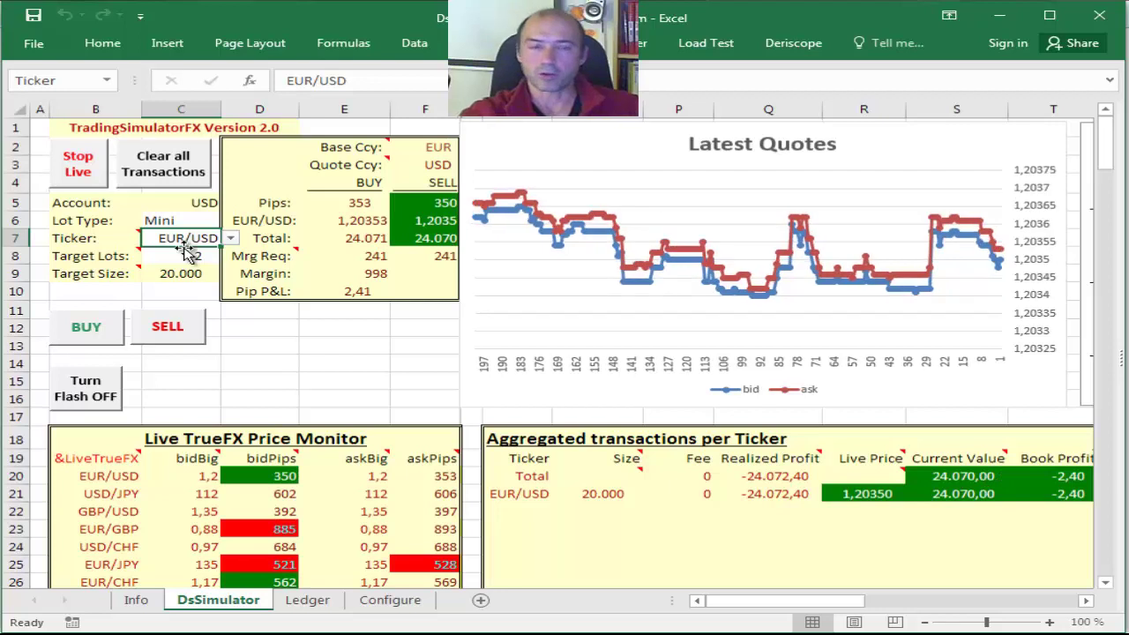
pyautogui.click(231, 239)
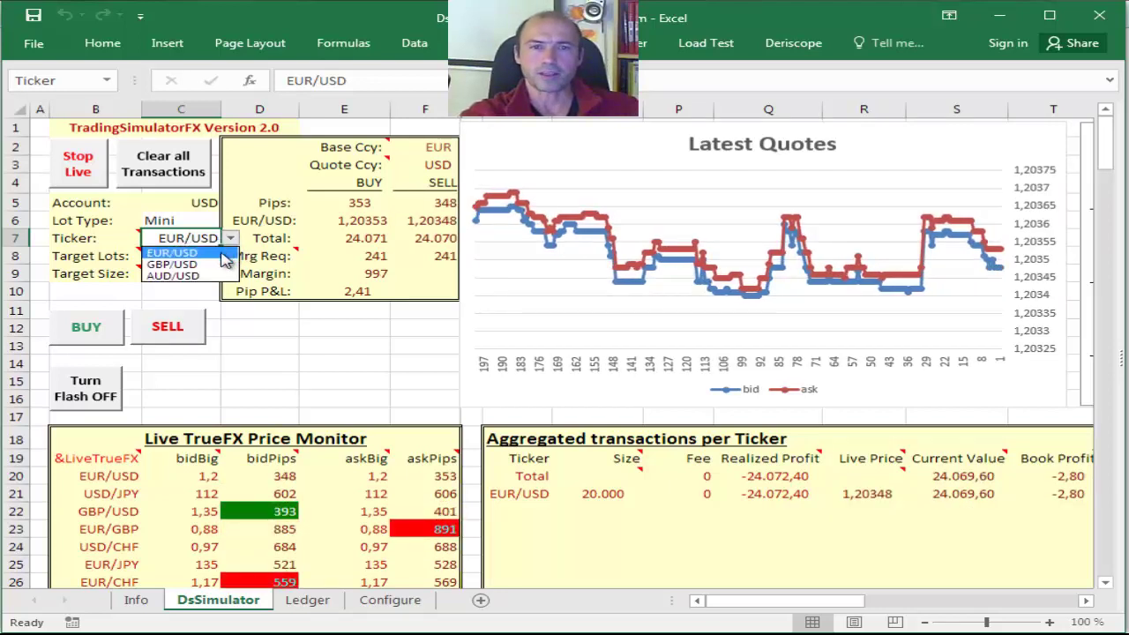
pyautogui.click(209, 265)
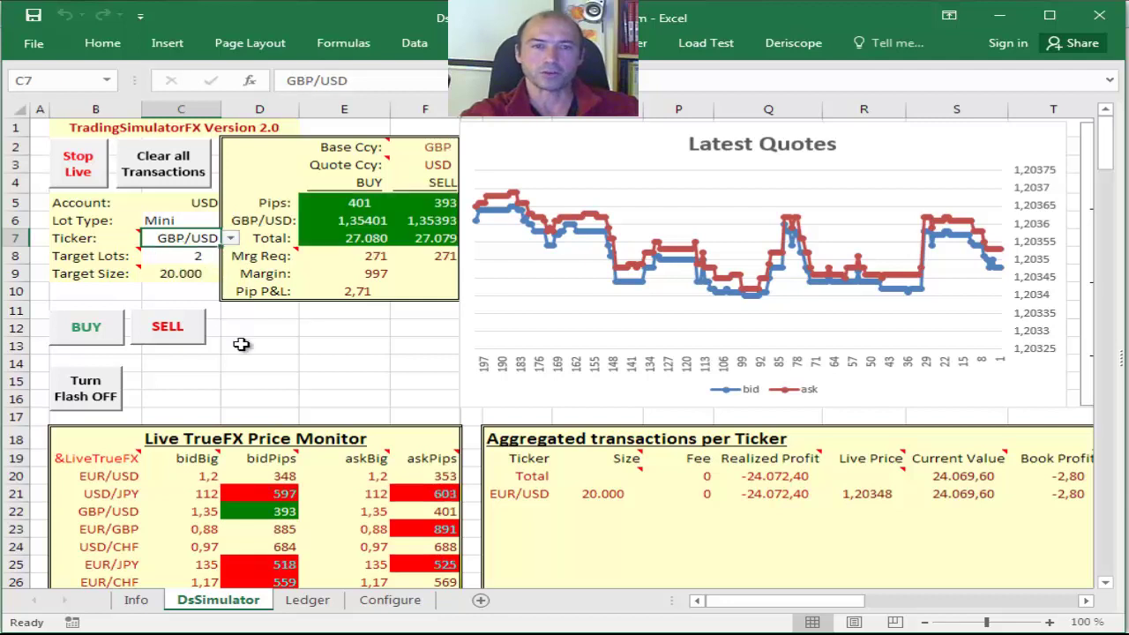
pyautogui.click(269, 344)
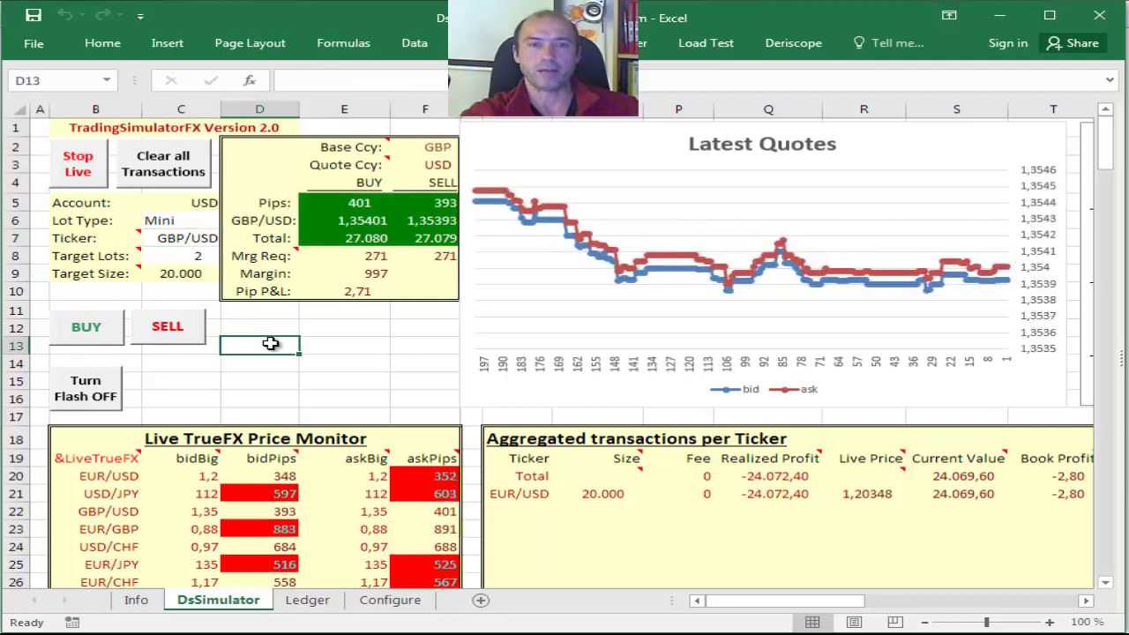
pyautogui.click(198, 256)
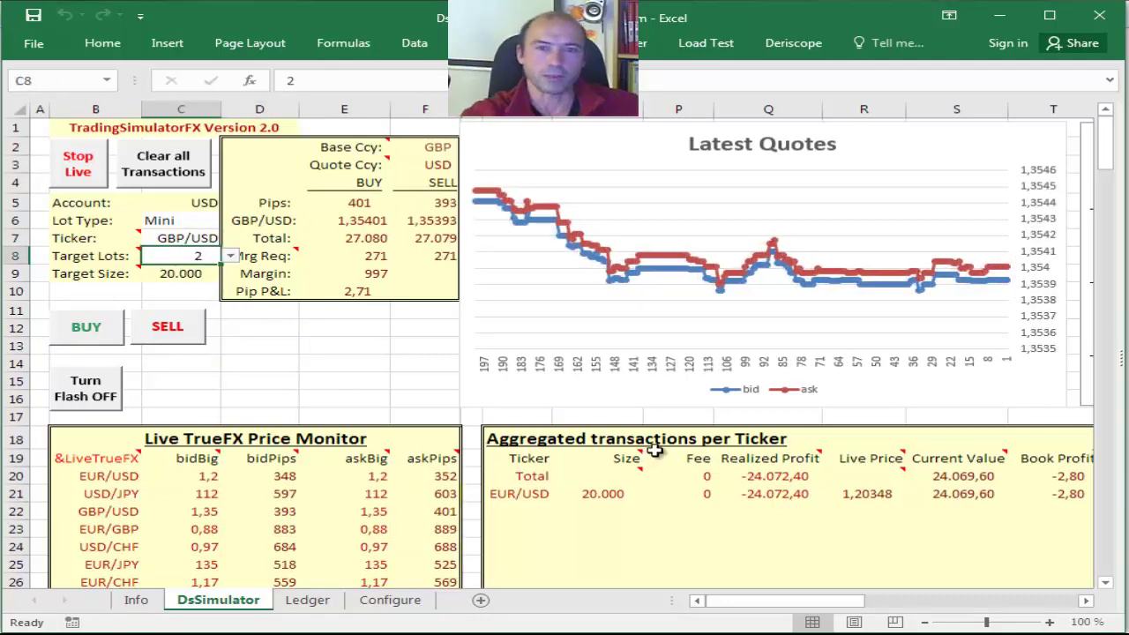
# Step: Choose 1 Target Lot and buy a 10.000 GBP/USD position
pyautogui.click(230, 256)
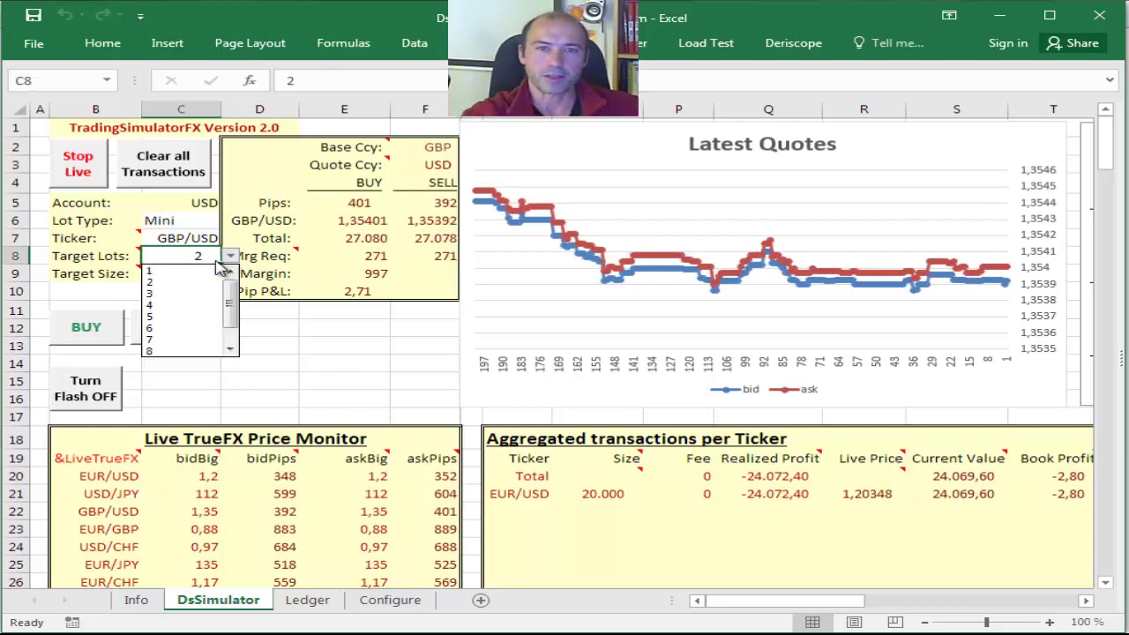
pyautogui.click(167, 268)
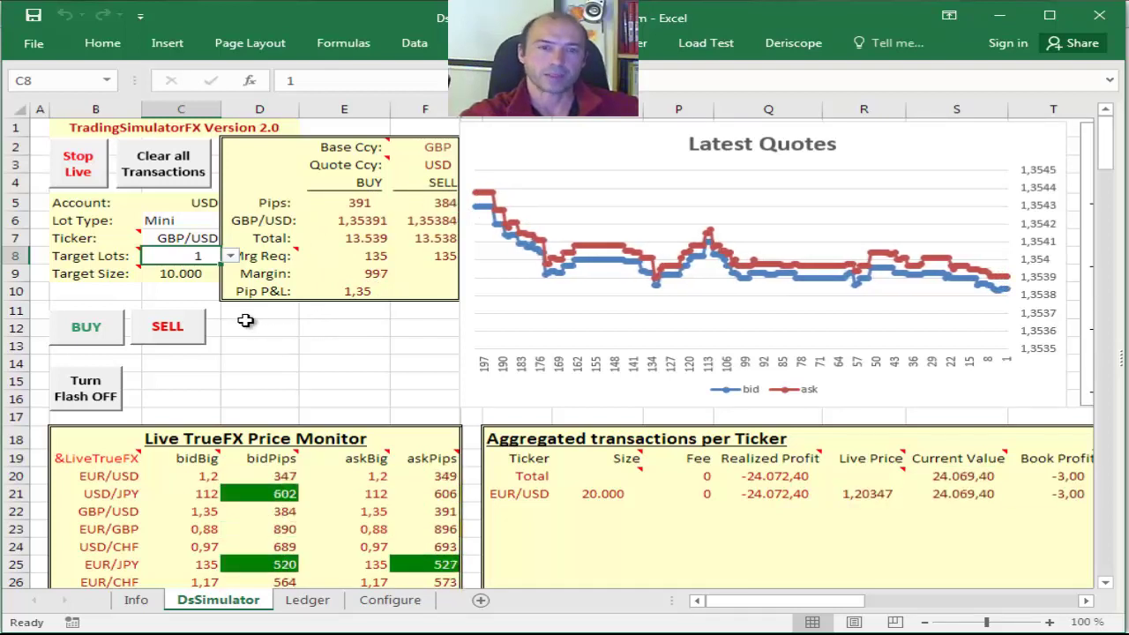
pyautogui.click(89, 327)
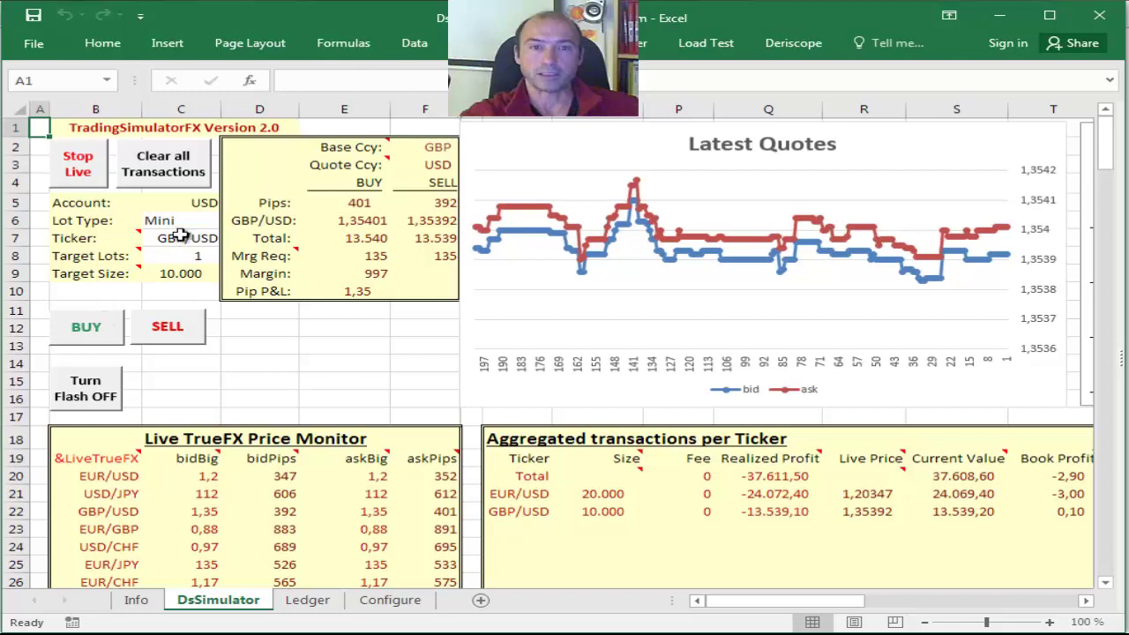
# Step: Buy another GBP/USD lot, then sell 10.000 back to hold 20.000 at 3,60 book profit
pyautogui.click(88, 328)
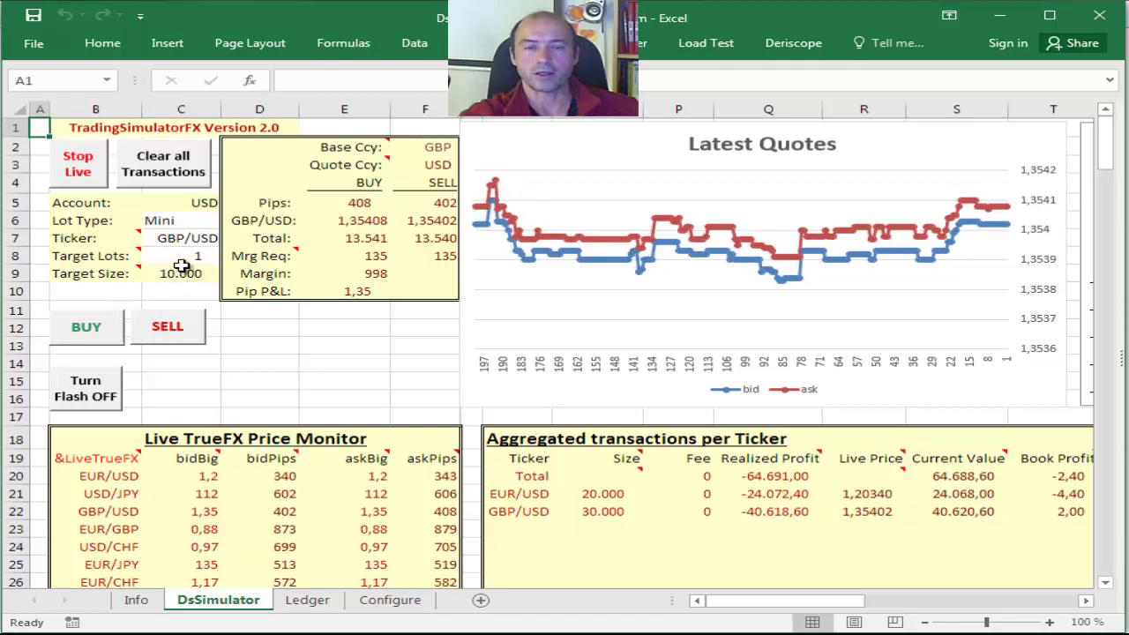
pyautogui.click(172, 330)
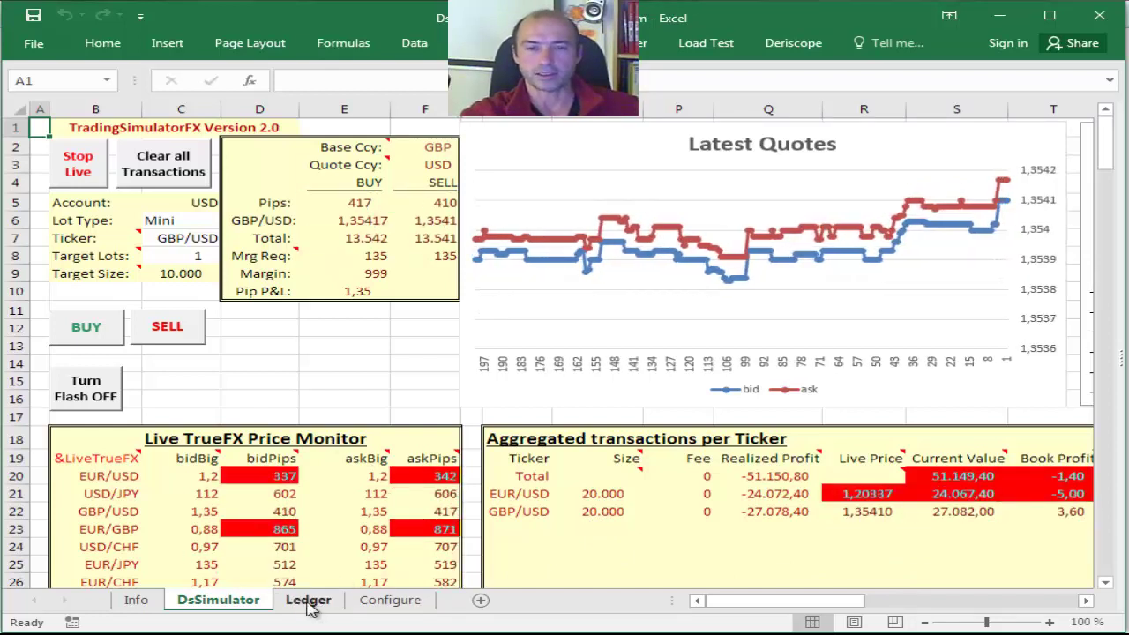
# Step: Show the Ledger sheet's five transactions, from the 20.000 EUR/USD buy to the 10.000 GBP/USD sale, and deselect the last row
pyautogui.click(309, 601)
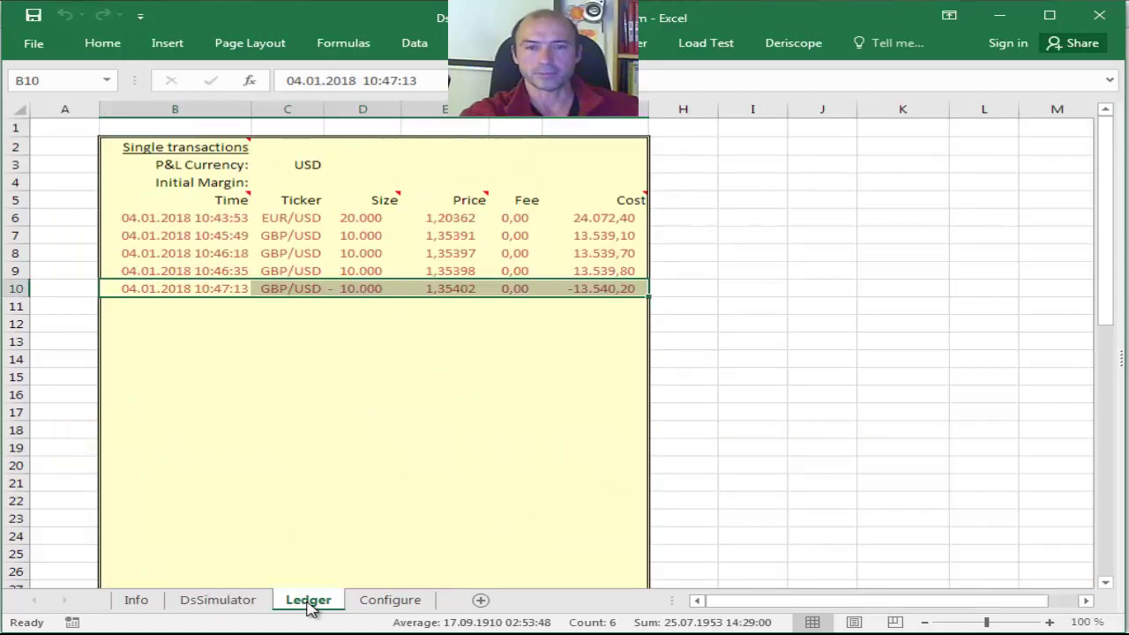
pyautogui.click(407, 396)
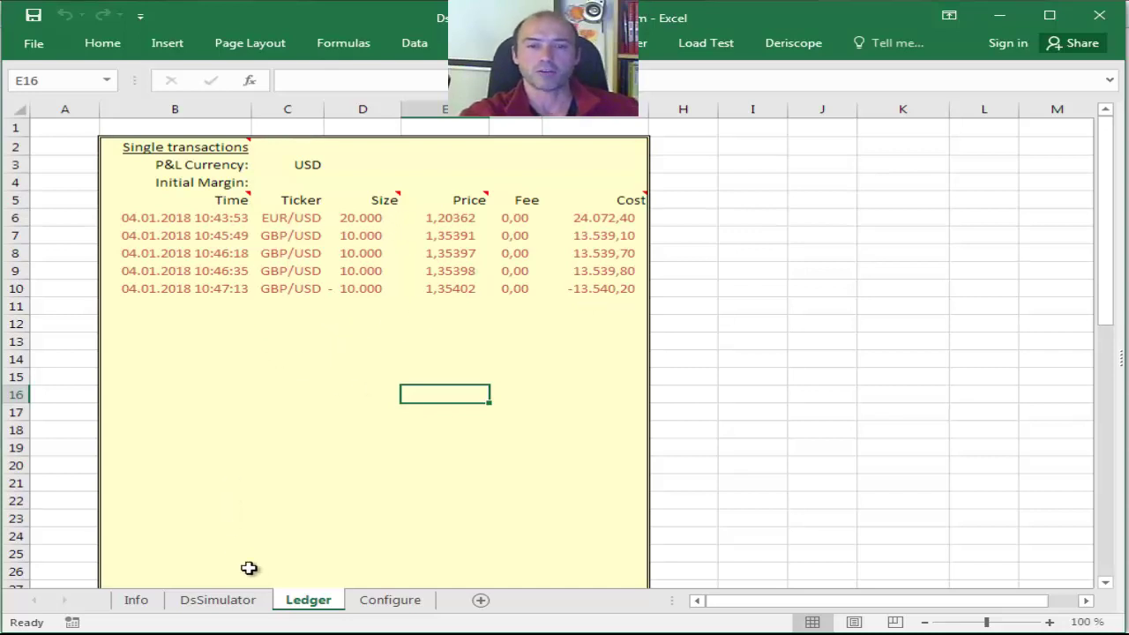
# Step: On DsSimulator, set Target Lots in C8 to 2 and sell 20.000 GBP/USD, realizing 6,20 profit
pyautogui.click(202, 603)
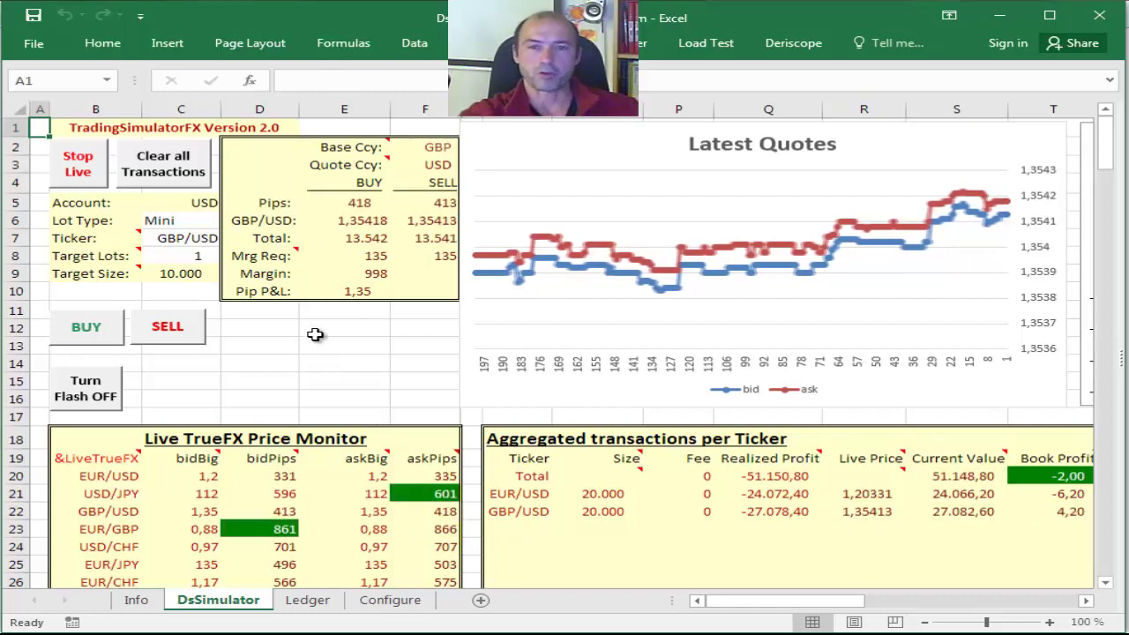
pyautogui.click(191, 258)
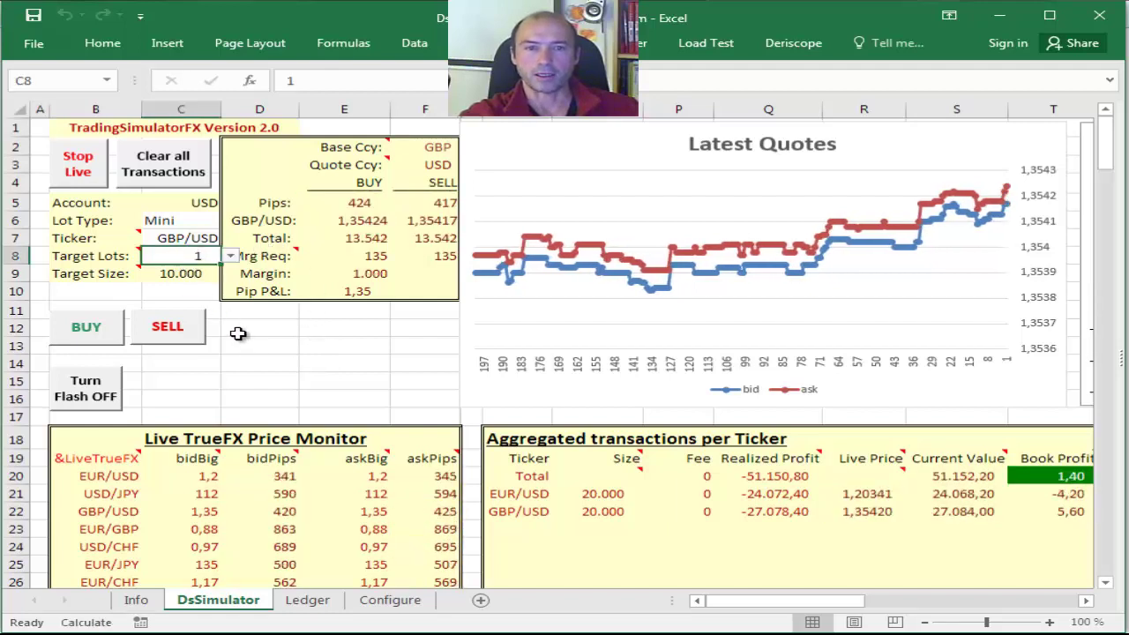
pyautogui.click(232, 256)
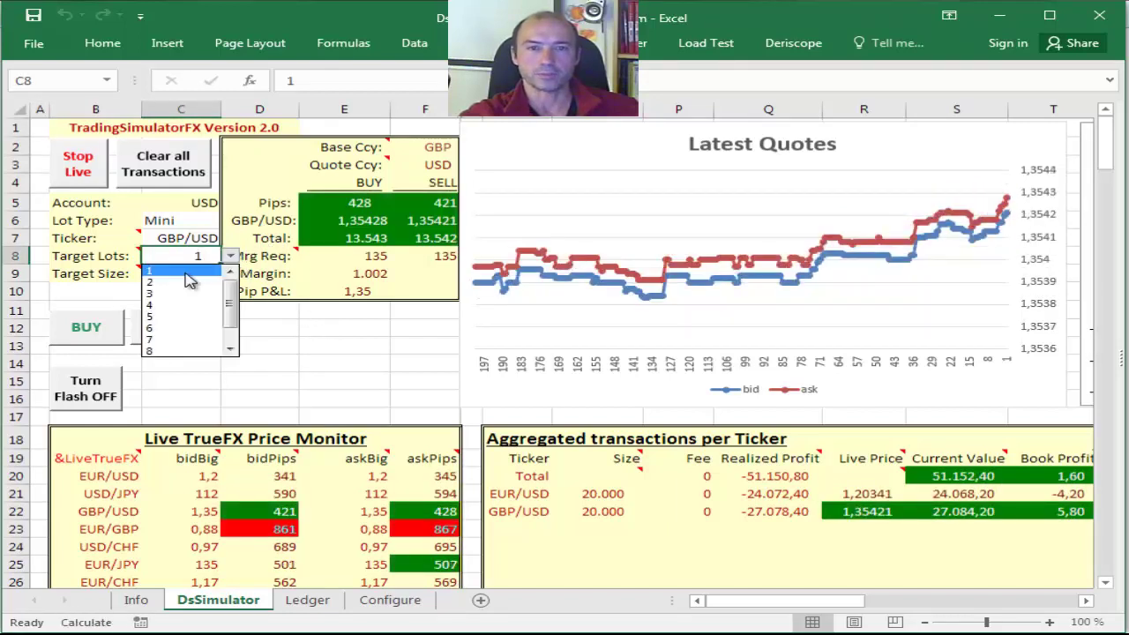
pyautogui.click(187, 282)
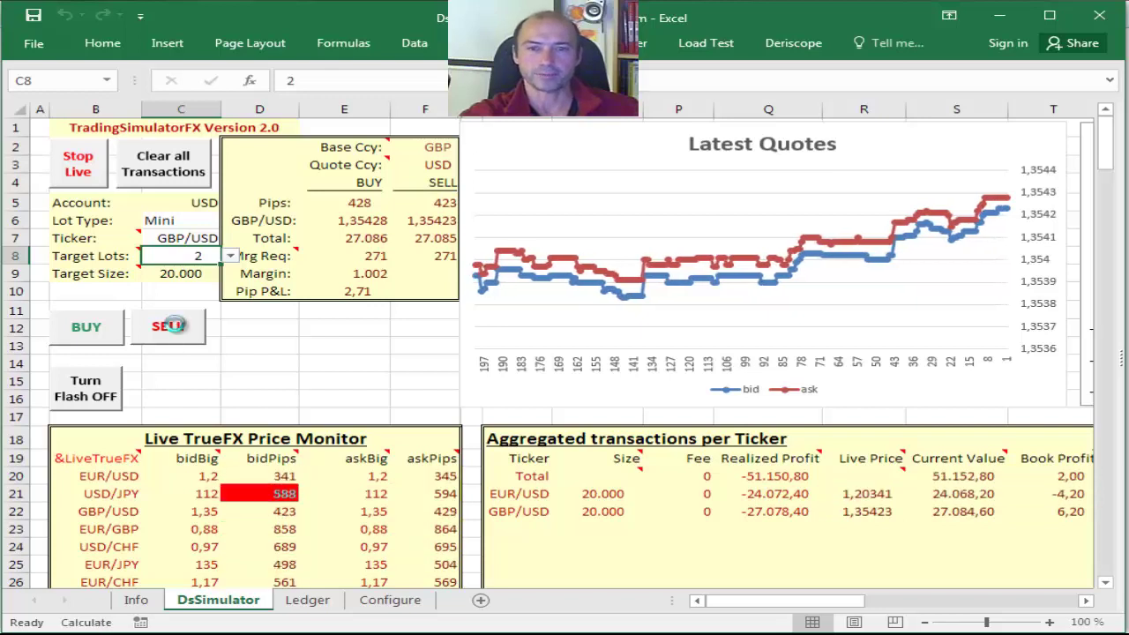
pyautogui.click(170, 326)
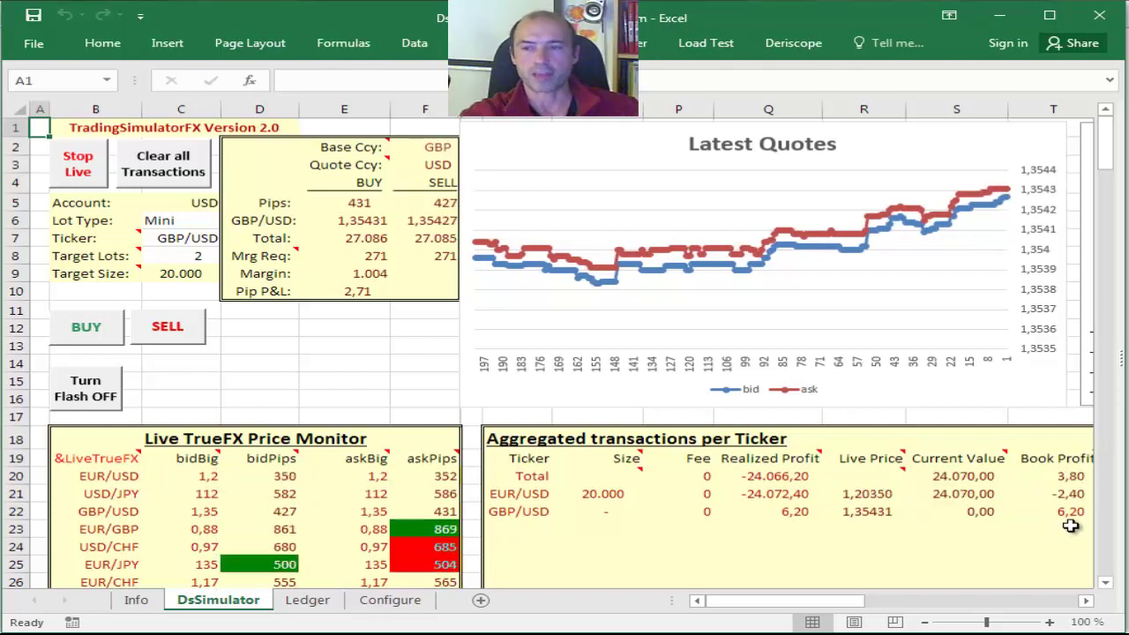
# Step: Switch the C7 ticker to EUR/USD and sell to close it at a -1,60 loss
pyautogui.click(201, 237)
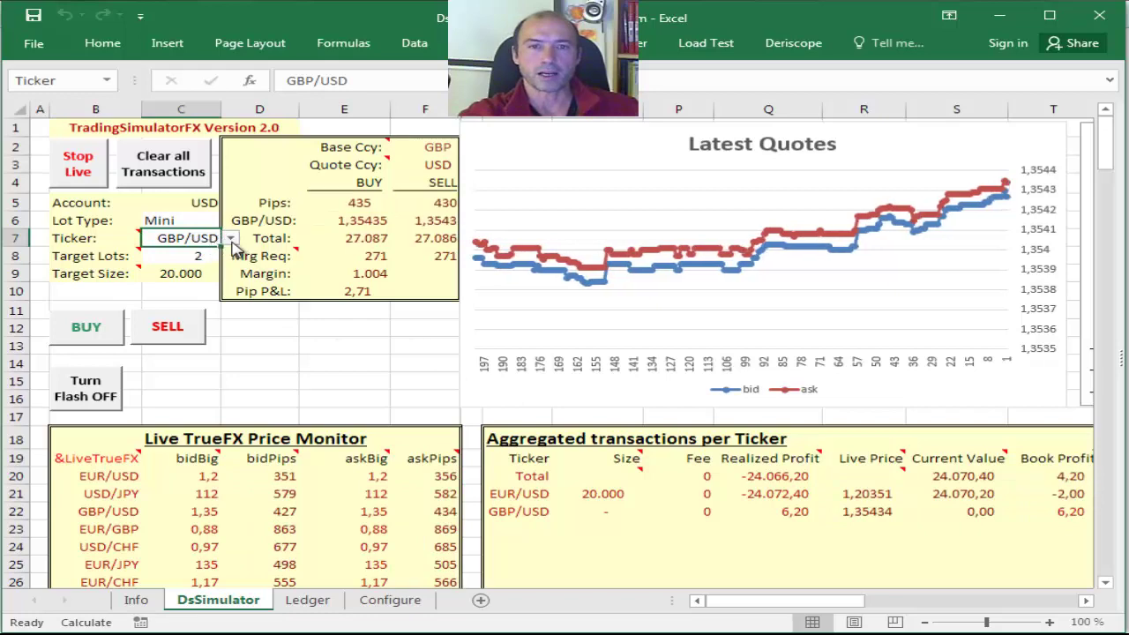
pyautogui.click(230, 239)
pyautogui.click(210, 254)
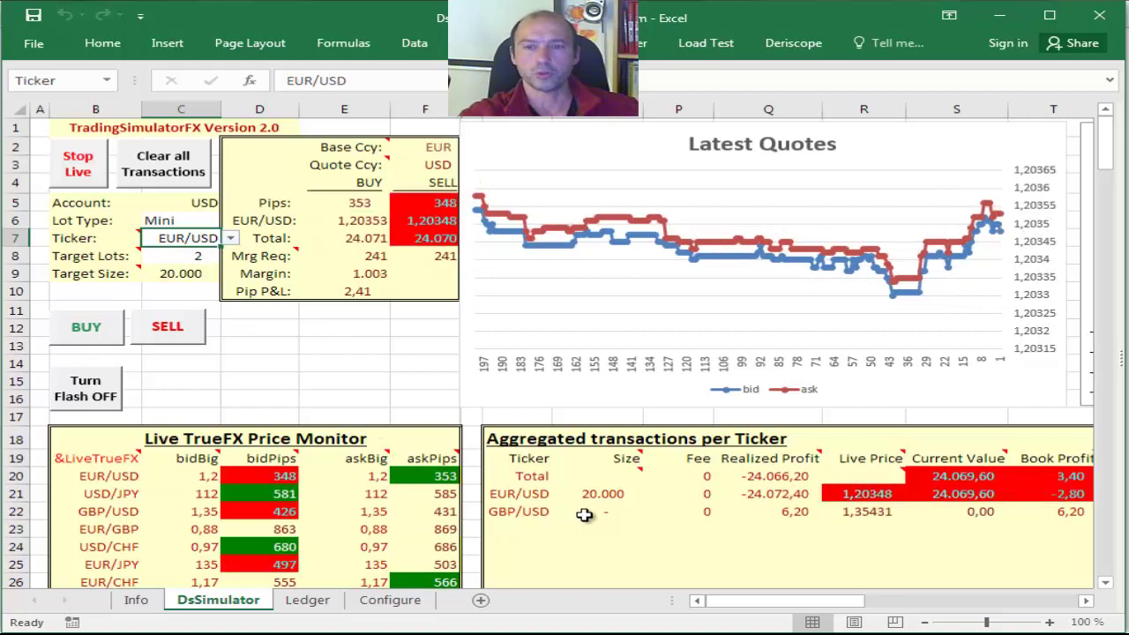
pyautogui.click(180, 338)
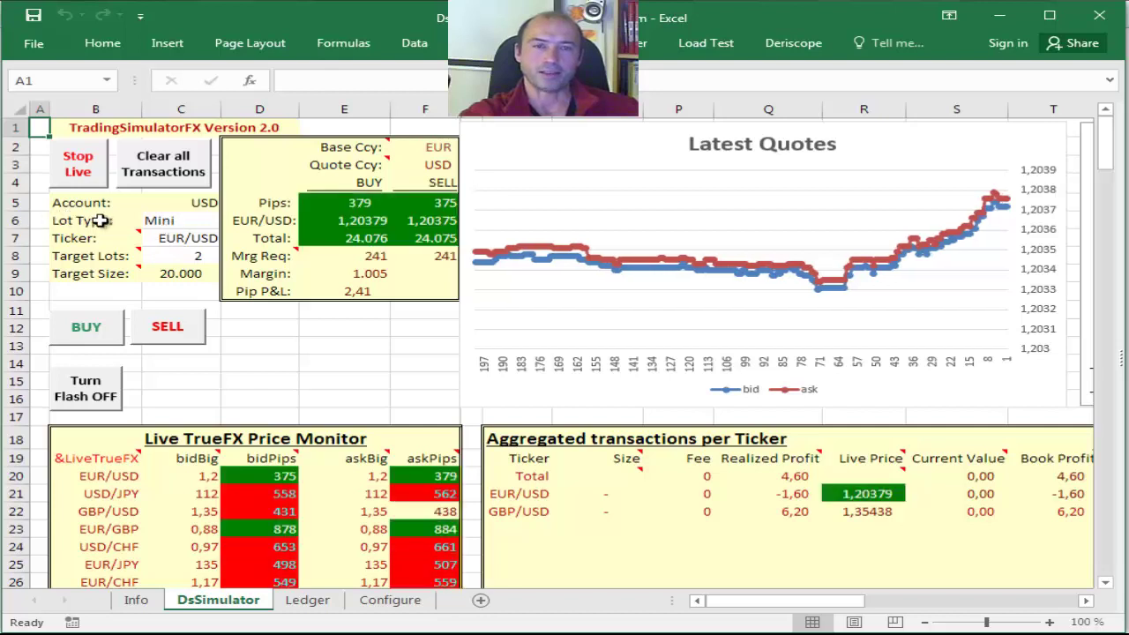
pyautogui.click(205, 220)
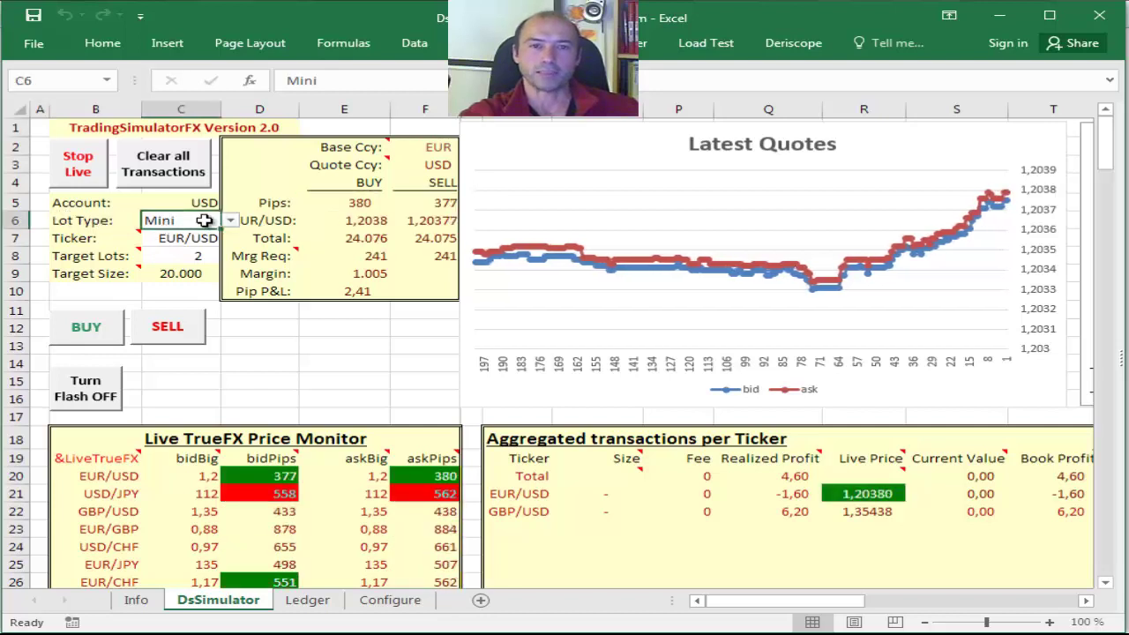
pyautogui.click(231, 222)
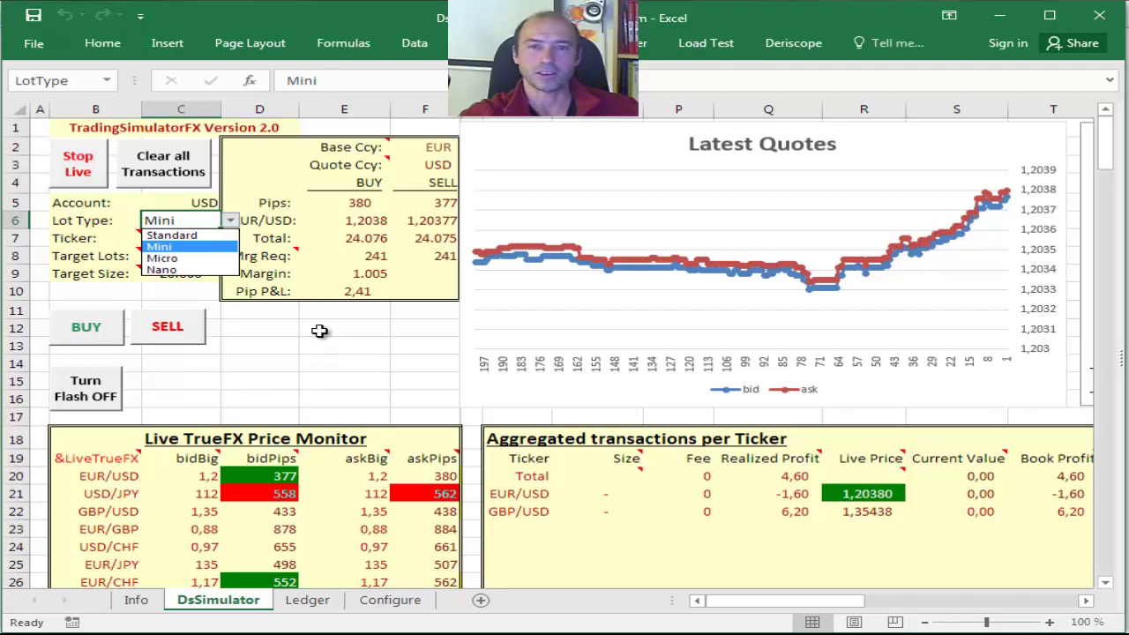
pyautogui.press('Escape')
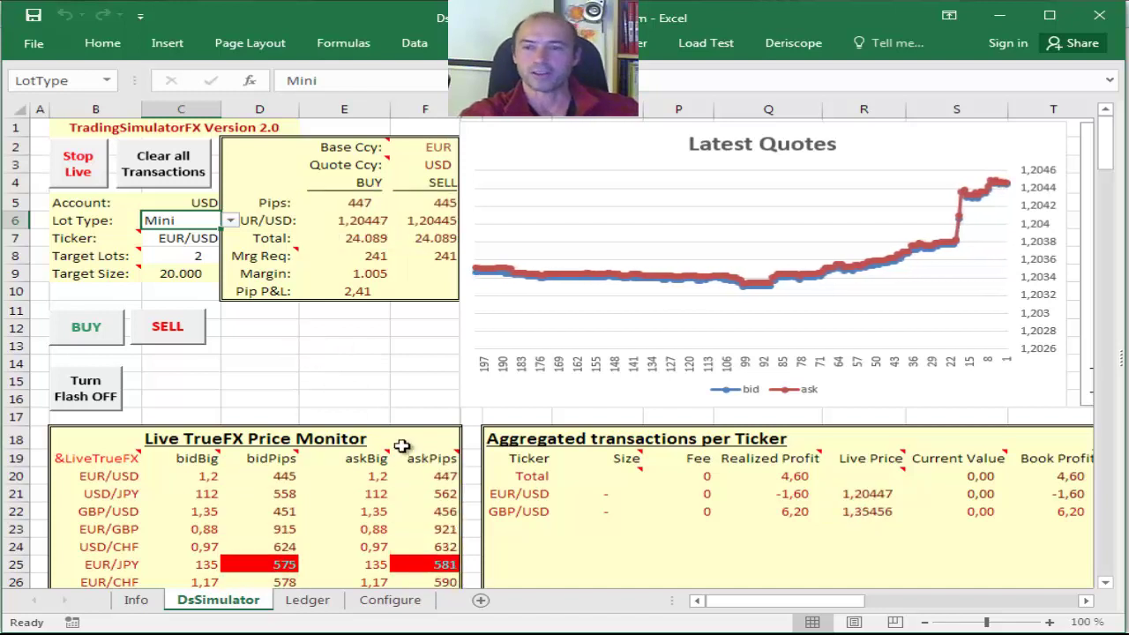
# Step: Scroll right and down to view the Book Profit chart and Latest quotes table, then back up
pyautogui.click(738, 603)
pyautogui.moveTo(738, 605); pyautogui.dragTo(798, 601)
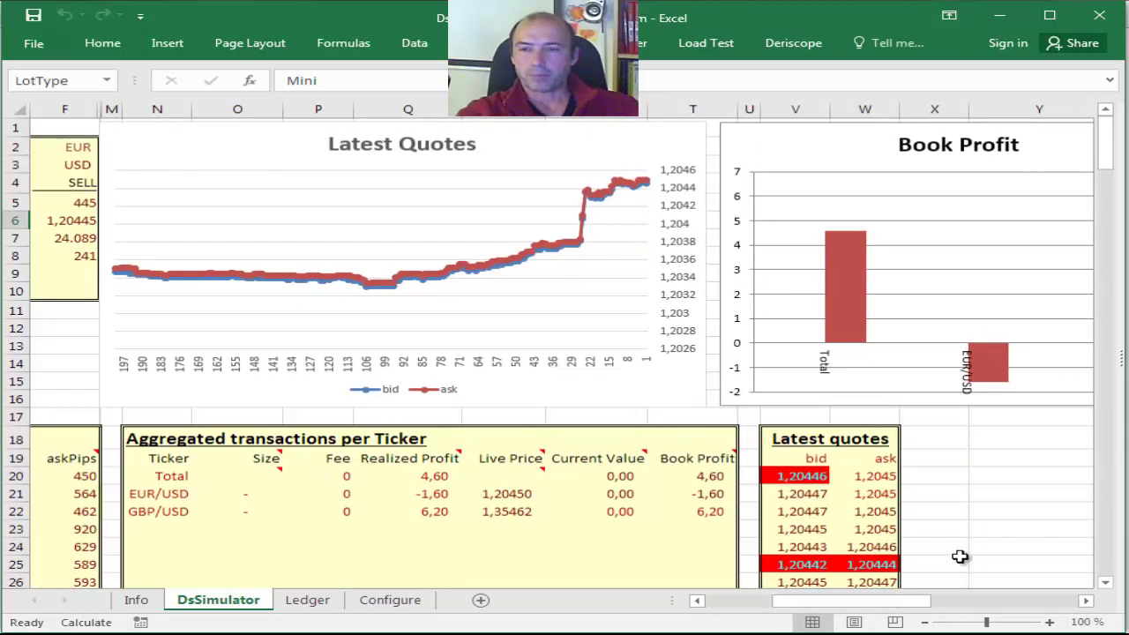
pyautogui.click(1108, 584)
pyautogui.click(1108, 584)
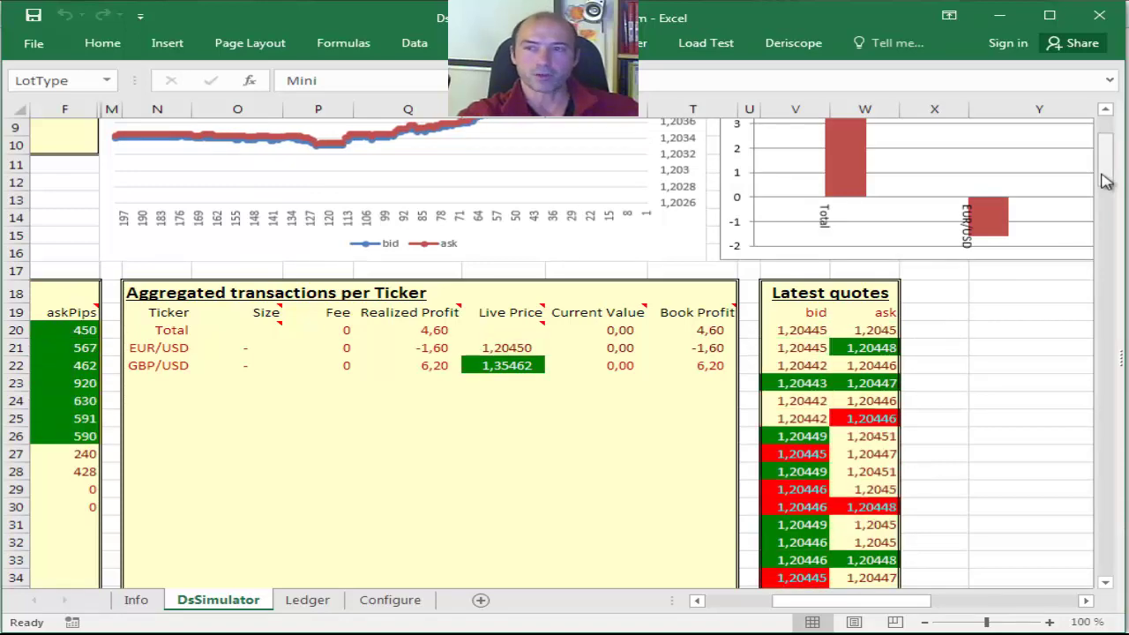
pyautogui.moveTo(1106, 180); pyautogui.dragTo(1108, 171)
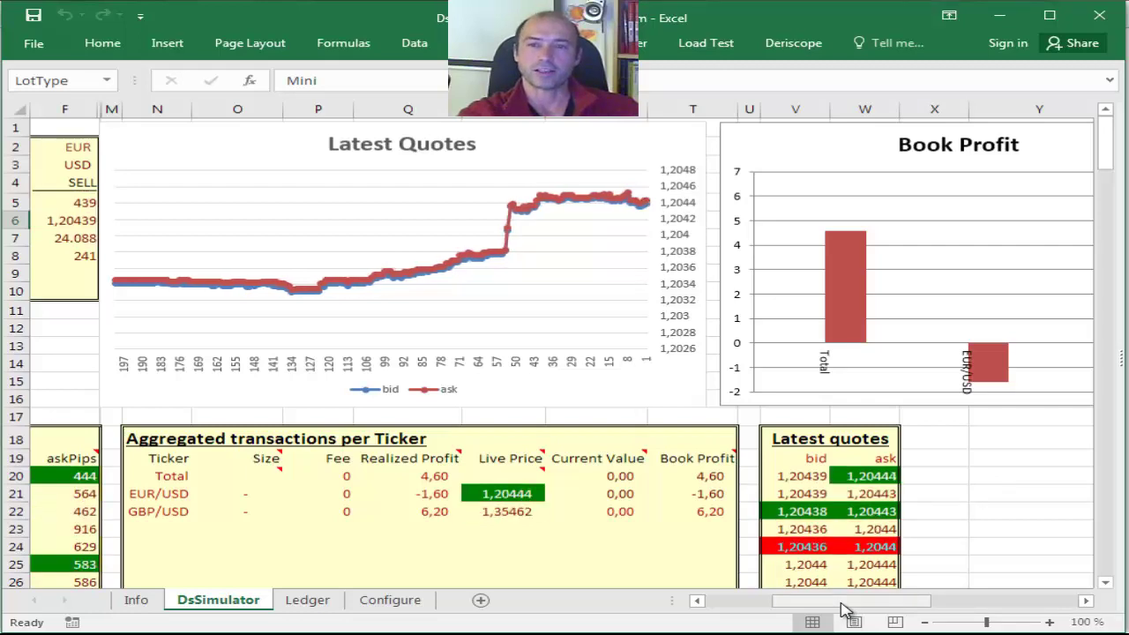
# Step: Scroll back left to column A to show the trading panel and price monitor
pyautogui.moveTo(843, 601); pyautogui.dragTo(775, 601)
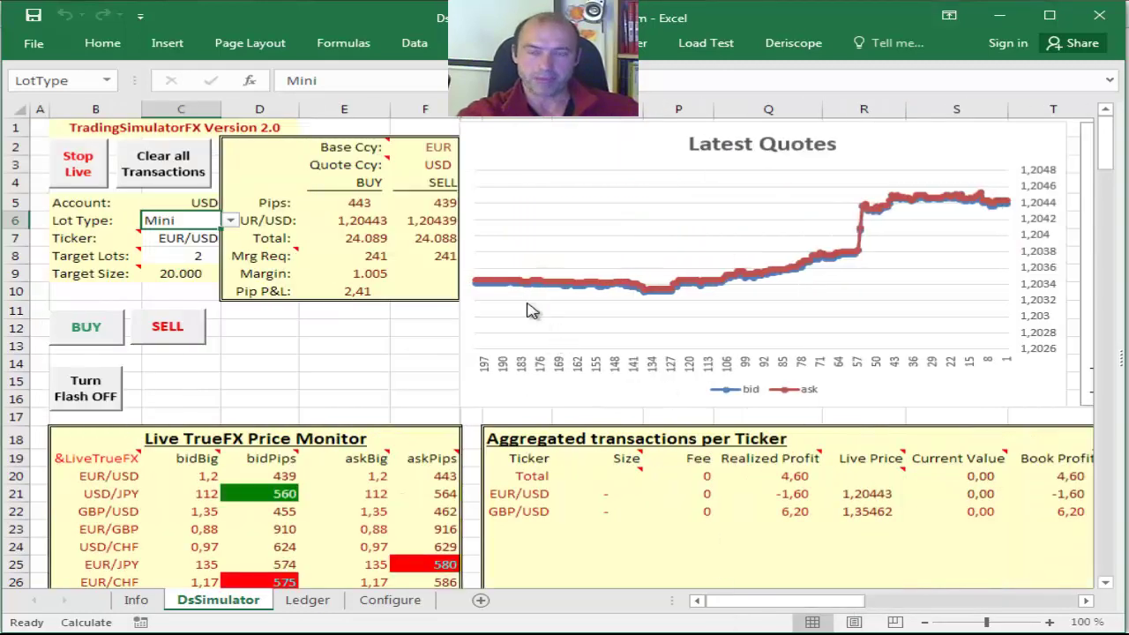